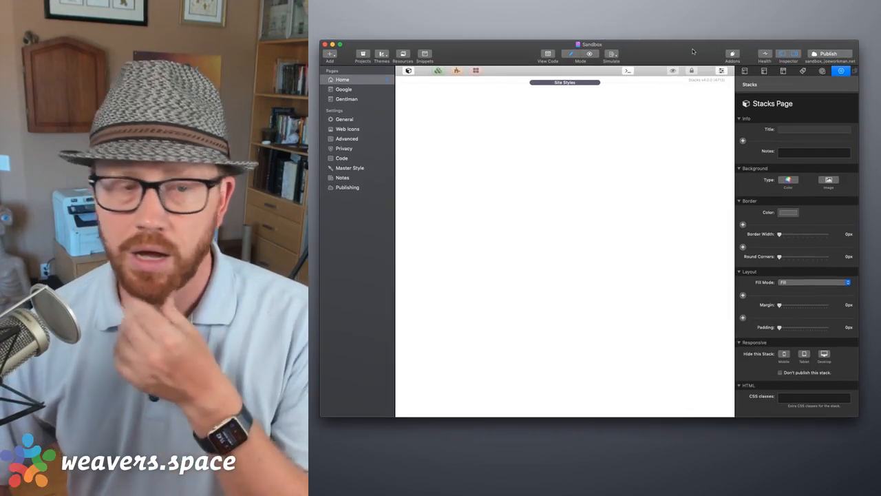
# Add a 1 Column Foundation stack to the Home page beneath the Site Styles stack.
pyautogui.click(569, 83)
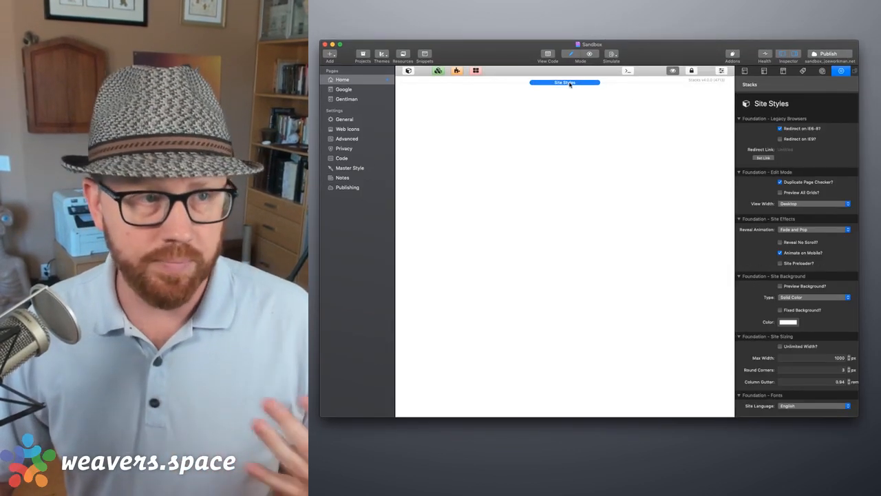
pyautogui.click(414, 73)
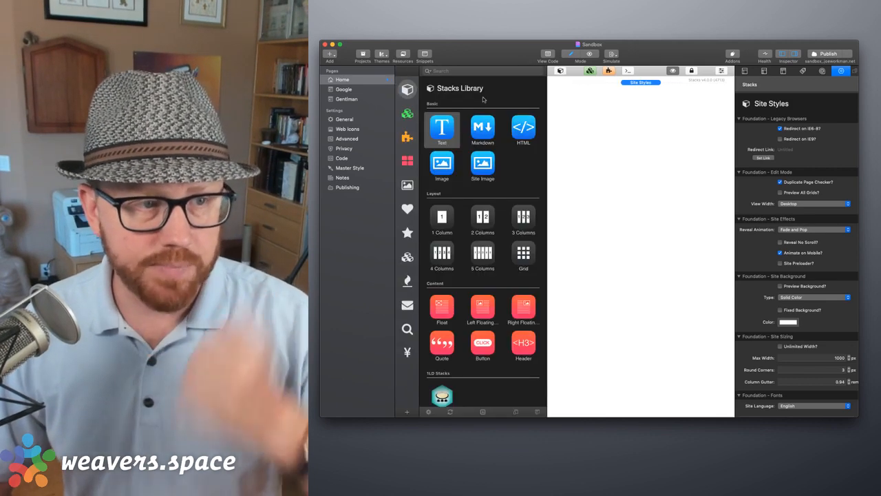
pyautogui.scroll(-5, 478, 263)
pyautogui.scroll(5, 478, 262)
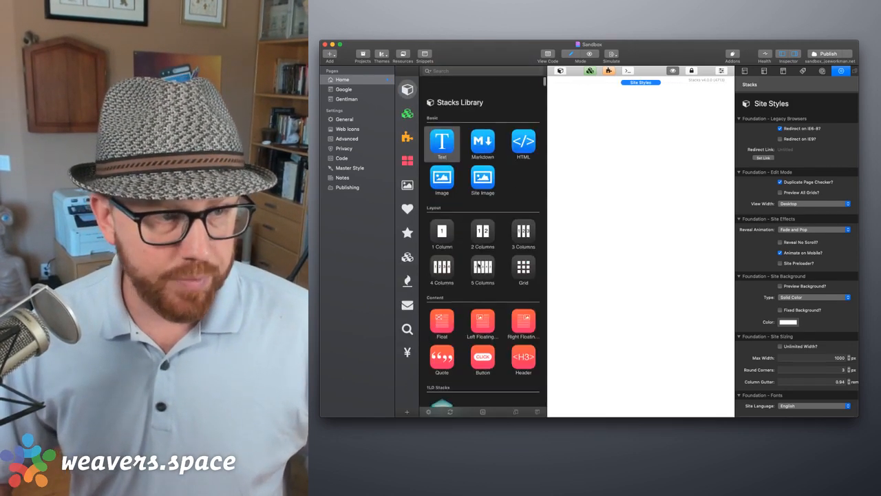
pyautogui.click(408, 257)
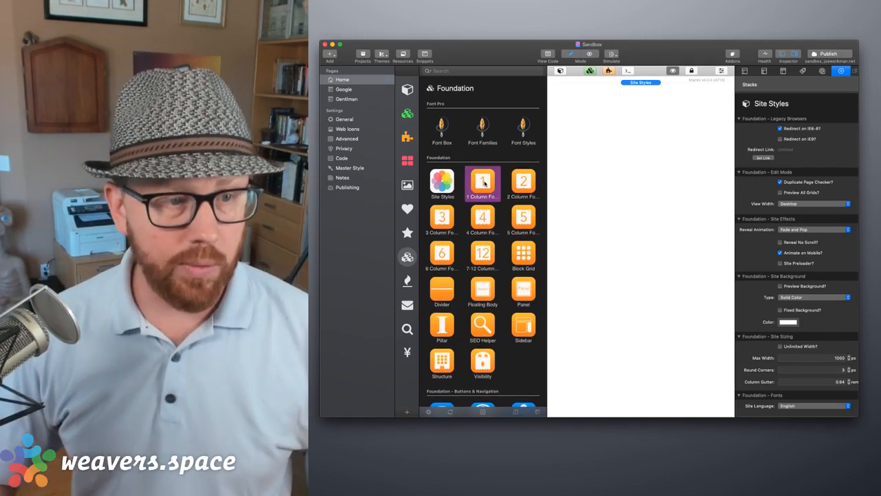
pyautogui.moveTo(484, 182); pyautogui.dragTo(635, 112)
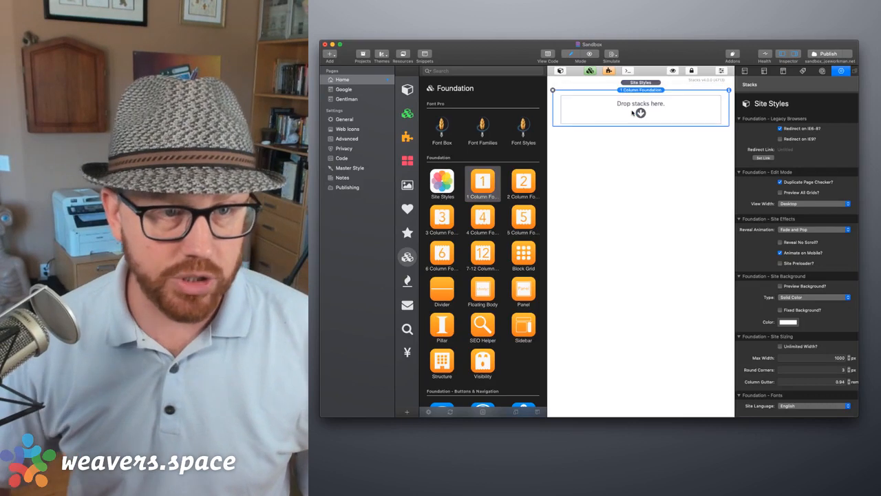
pyautogui.click(562, 70)
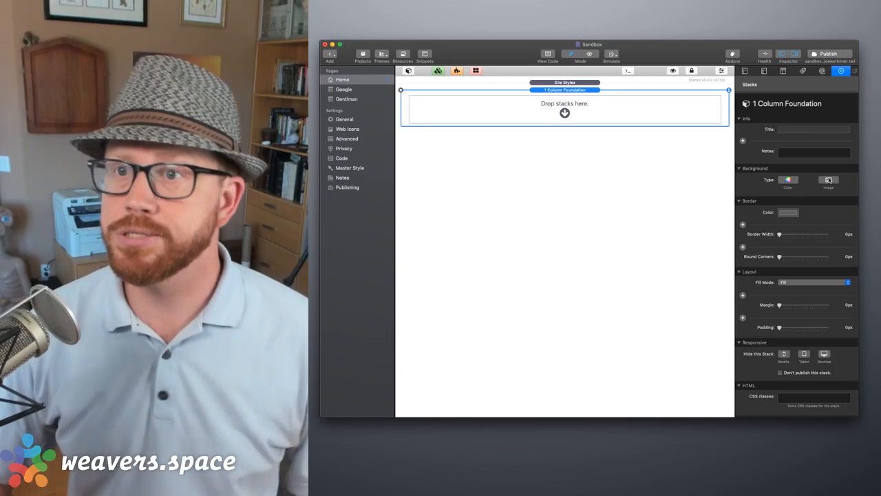
# Give the 1 Column Foundation stack an image background using goldengate.jpg from the Placeholder Images folder.
pyautogui.click(829, 179)
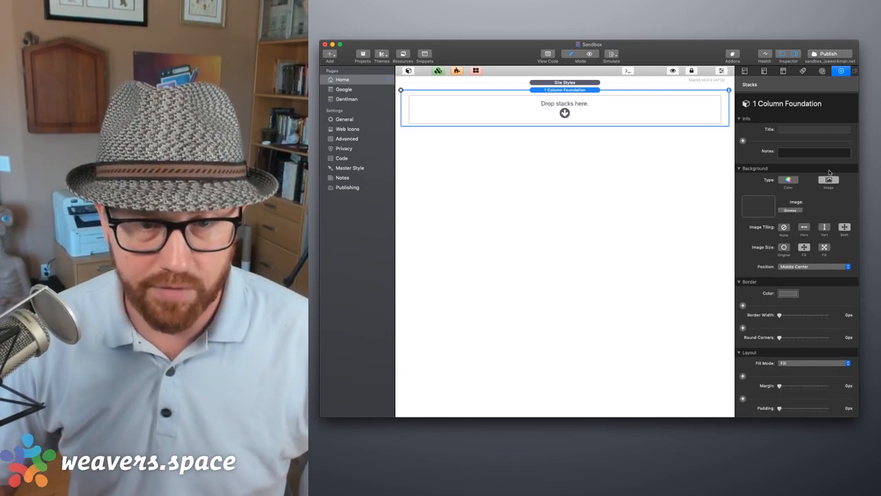
pyautogui.click(716, 493)
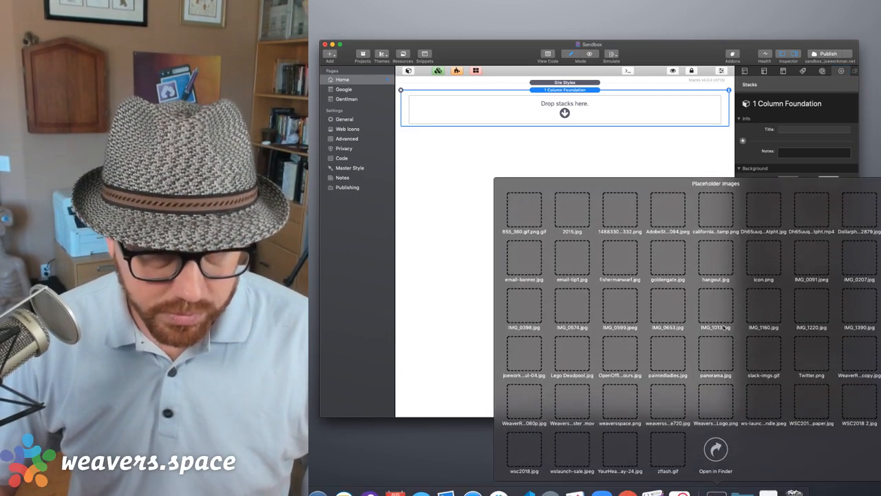
pyautogui.moveTo(664, 265); pyautogui.dragTo(759, 206)
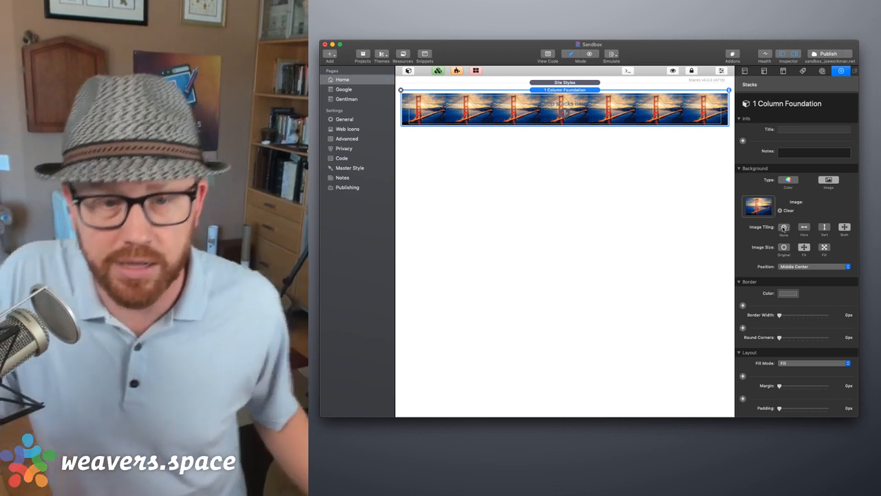
# Set the background image's tiling to None and its size to Fill, and check the page in preview.
pyautogui.click(783, 227)
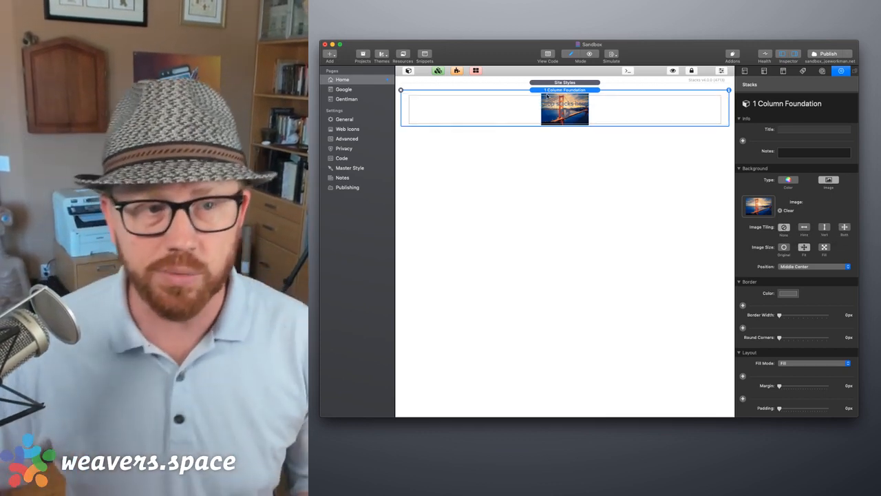
pyautogui.click(824, 248)
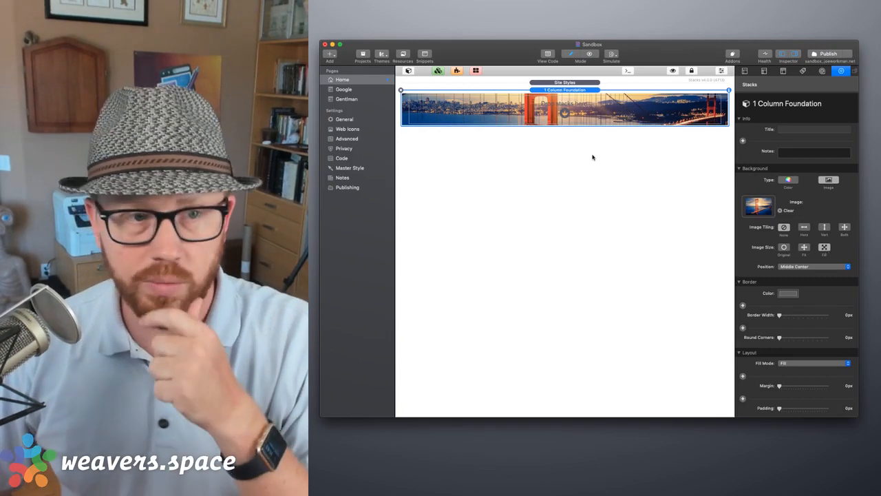
pyautogui.press('super+r')
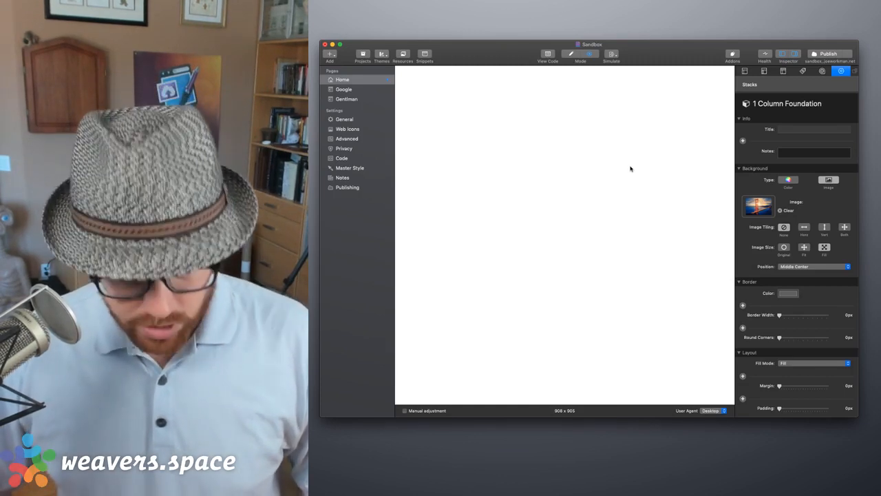
pyautogui.press('super+r')
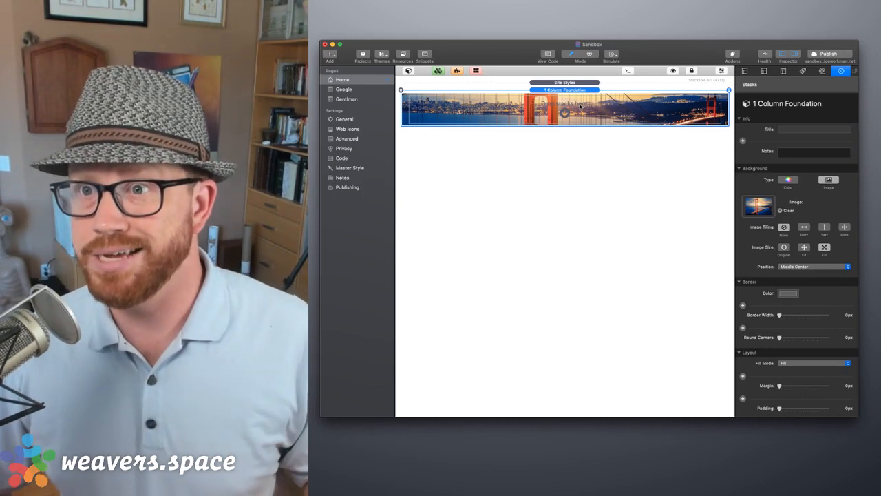
# Nest another 1 Column Foundation stack inside the existing one and place a Foundation Header stack within it.
pyautogui.click(410, 71)
pyautogui.moveTo(486, 185); pyautogui.dragTo(660, 113)
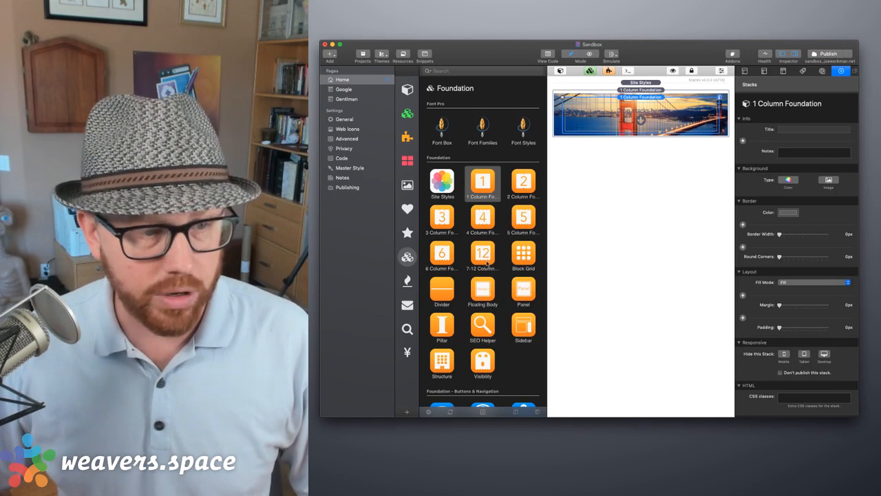
pyautogui.scroll(-5, 489, 264)
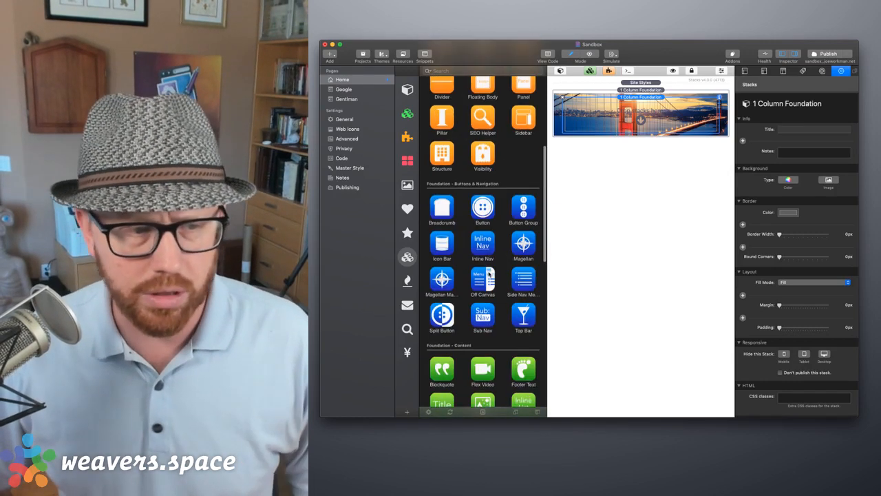
pyautogui.scroll(4, 489, 235)
pyautogui.scroll(-5, 489, 234)
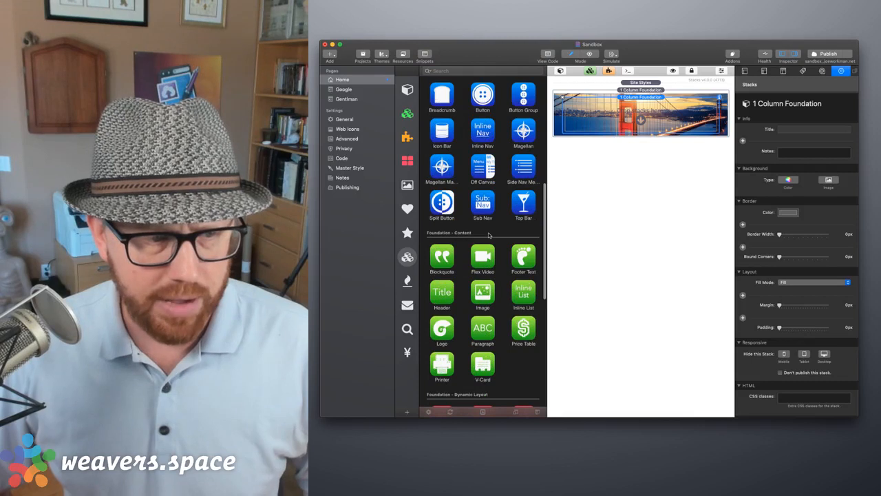
pyautogui.click(446, 293)
pyautogui.moveTo(443, 292); pyautogui.dragTo(639, 107)
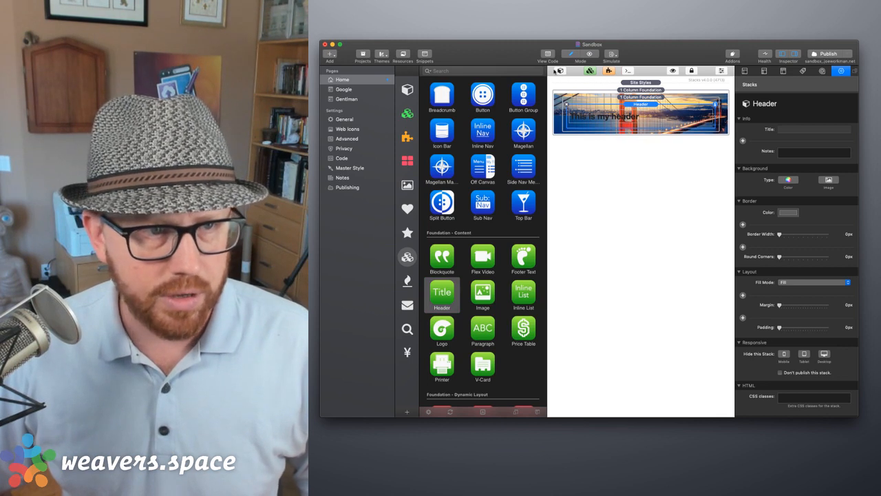
pyautogui.click(557, 71)
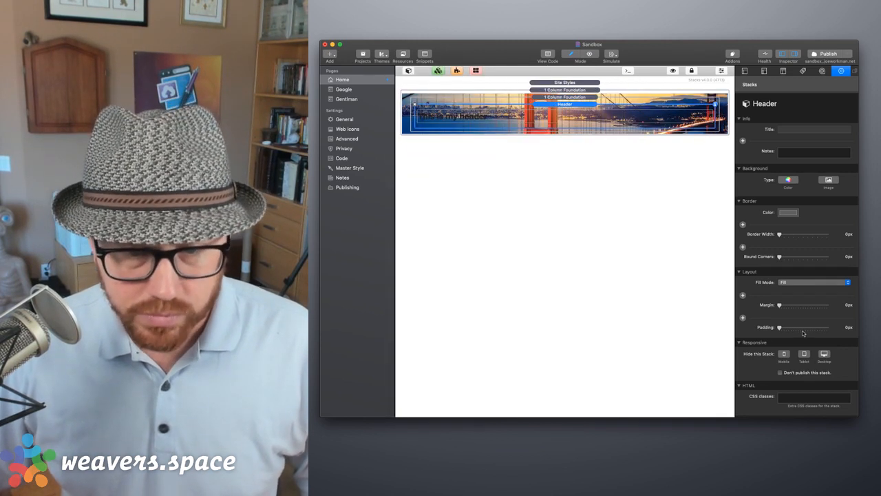
# Format the header with size H1 - Page Title, Center alignment and the Alternate (Site Style) style.
pyautogui.scroll(-5, 803, 328)
pyautogui.click(795, 303)
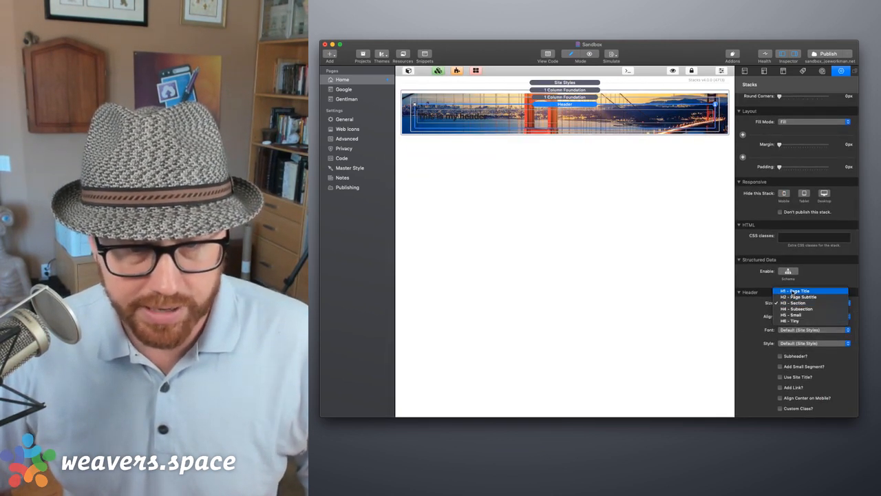
pyautogui.click(796, 288)
pyautogui.click(795, 317)
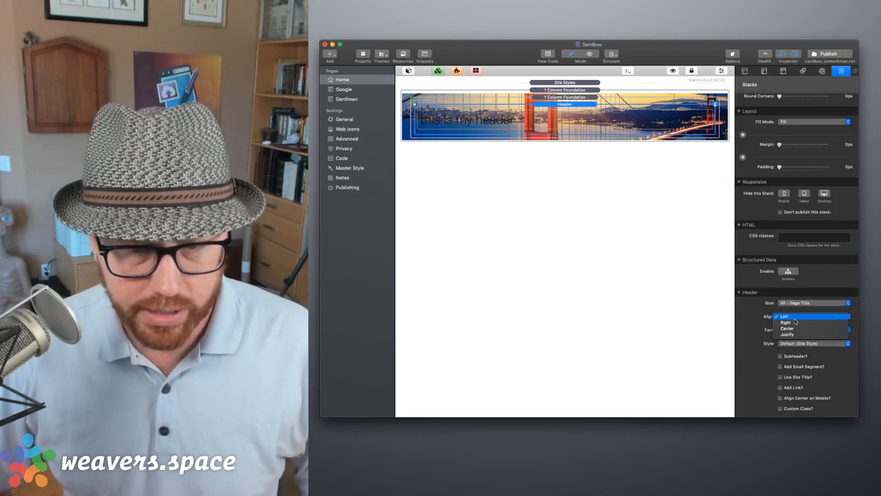
pyautogui.click(795, 325)
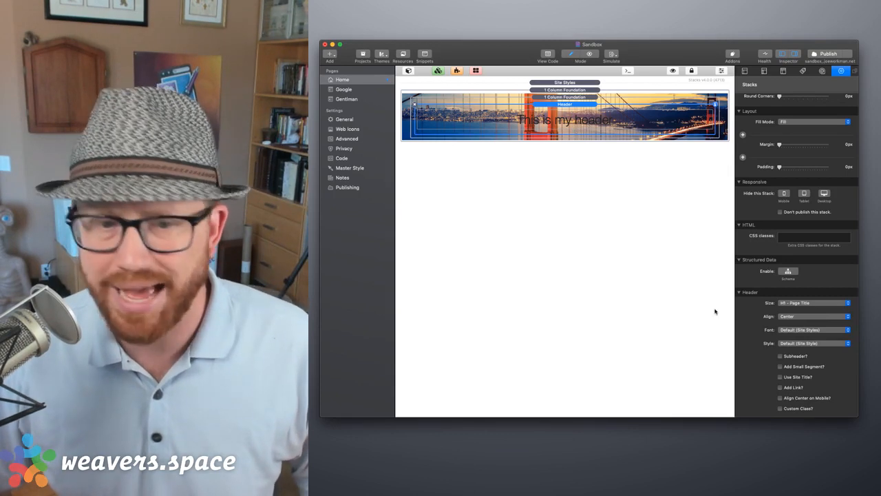
pyautogui.click(793, 342)
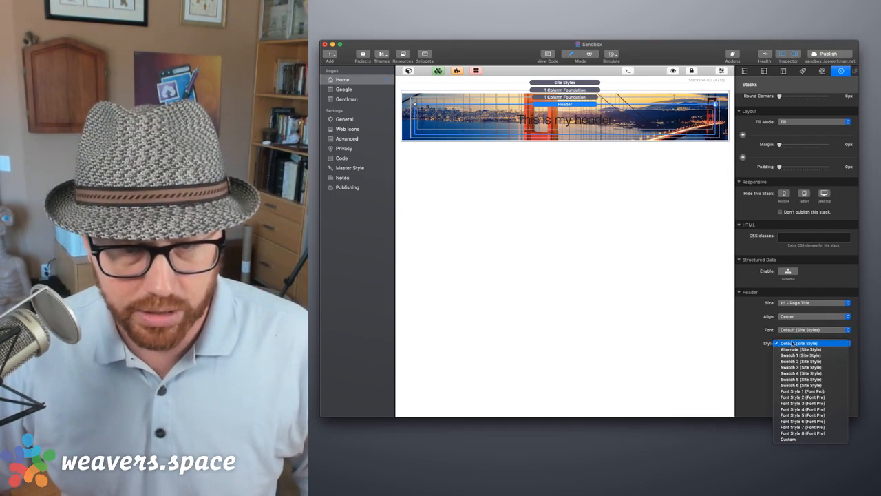
pyautogui.click(796, 349)
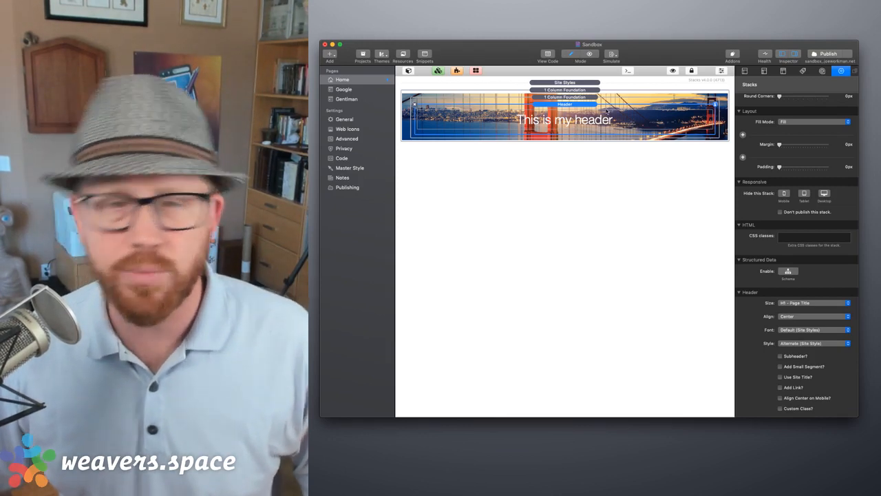
# Give the inner 1 Column Foundation stack a black (000000) background color at 70% opacity.
pyautogui.click(584, 97)
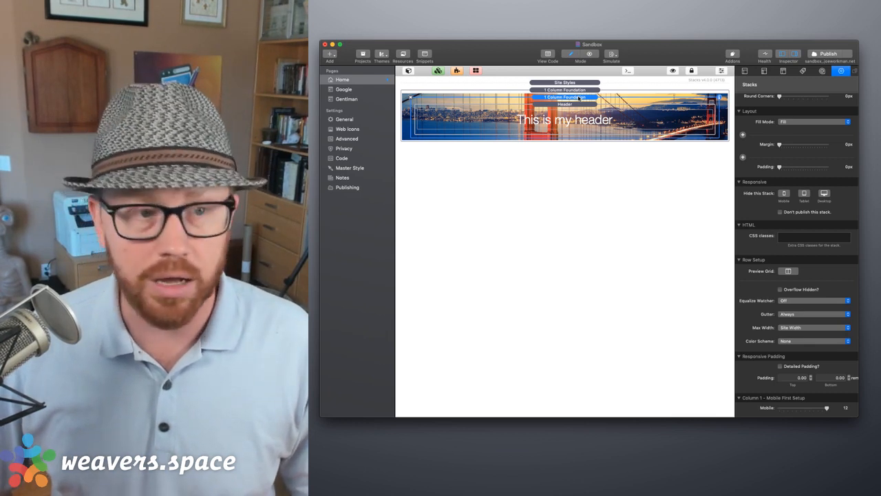
pyautogui.scroll(10, 781, 161)
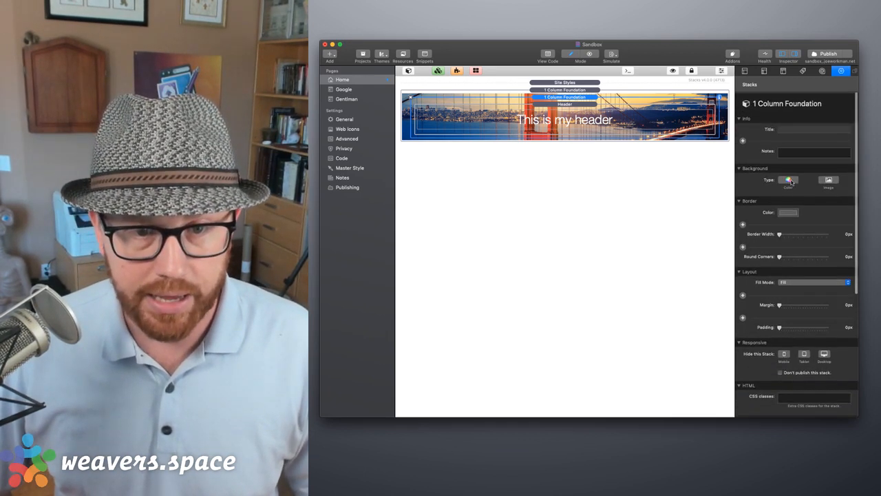
pyautogui.click(789, 181)
pyautogui.click(788, 201)
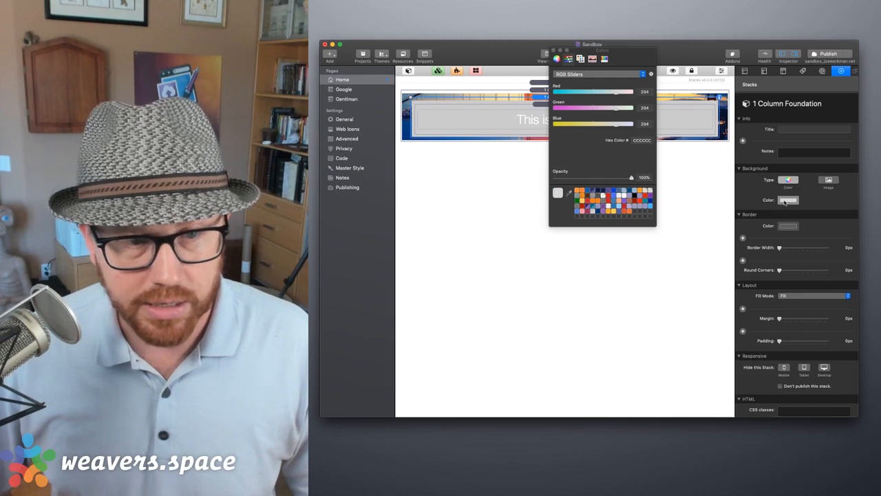
pyautogui.click(580, 58)
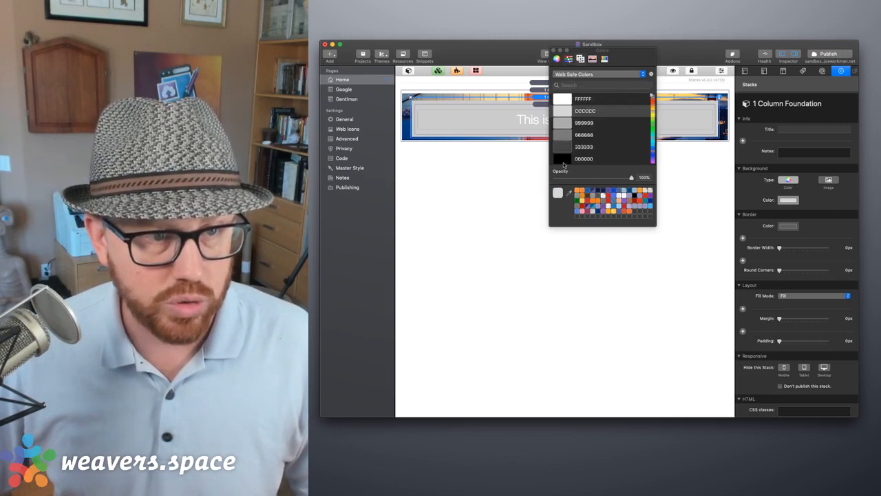
pyautogui.click(563, 160)
pyautogui.moveTo(604, 177); pyautogui.dragTo(616, 178)
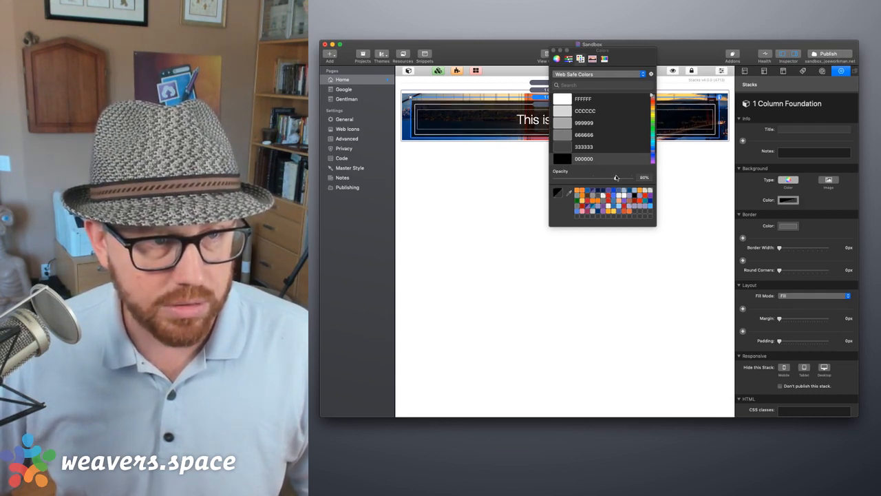
pyautogui.moveTo(617, 177); pyautogui.dragTo(612, 177)
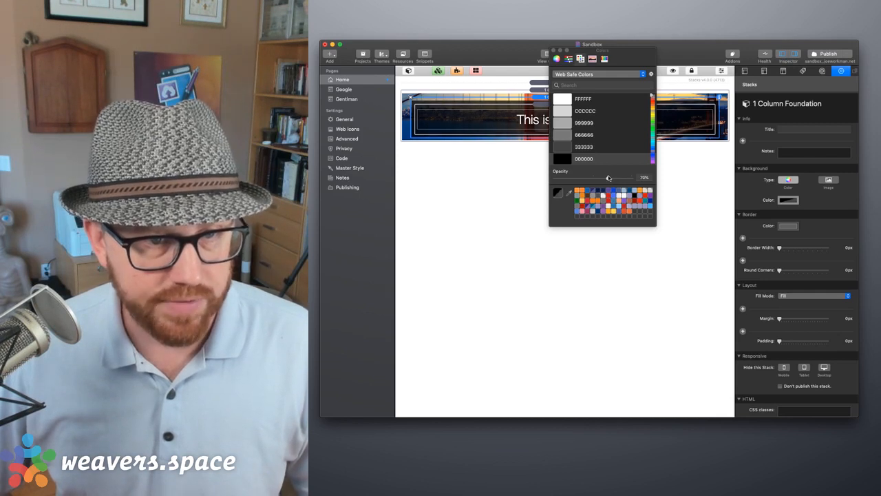
pyautogui.click(553, 50)
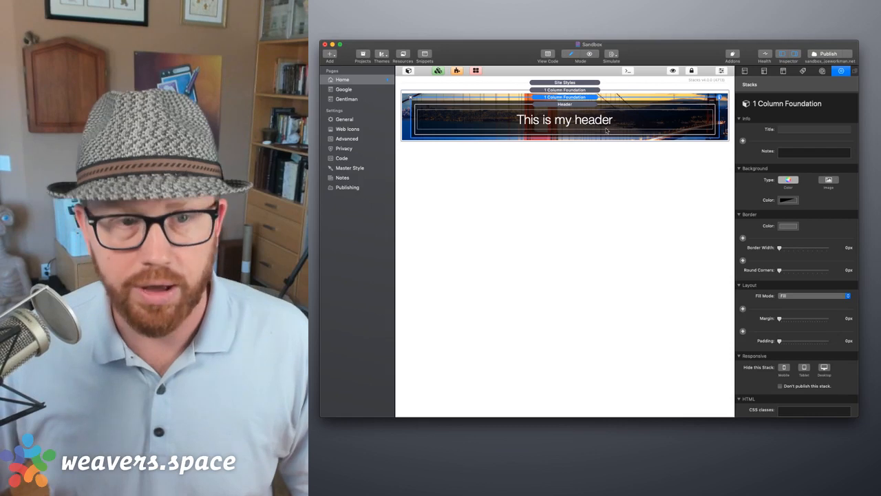
# Preview the page to check the dark overlay behind the header, and review the inner and outer columns' background settings.
pyautogui.click(586, 90)
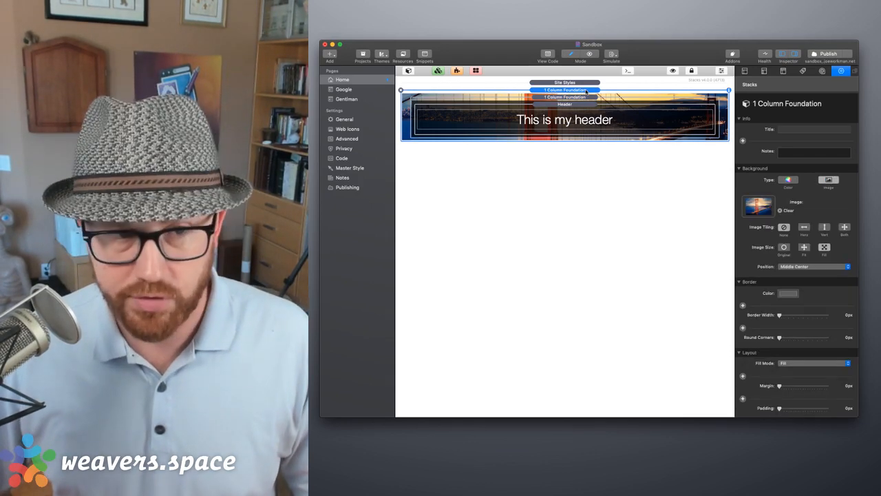
pyautogui.press('super+r')
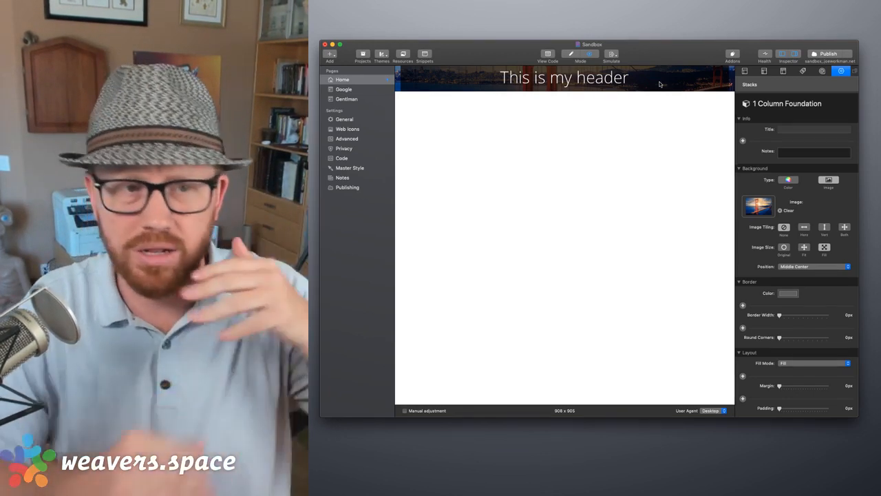
pyautogui.press('super+r')
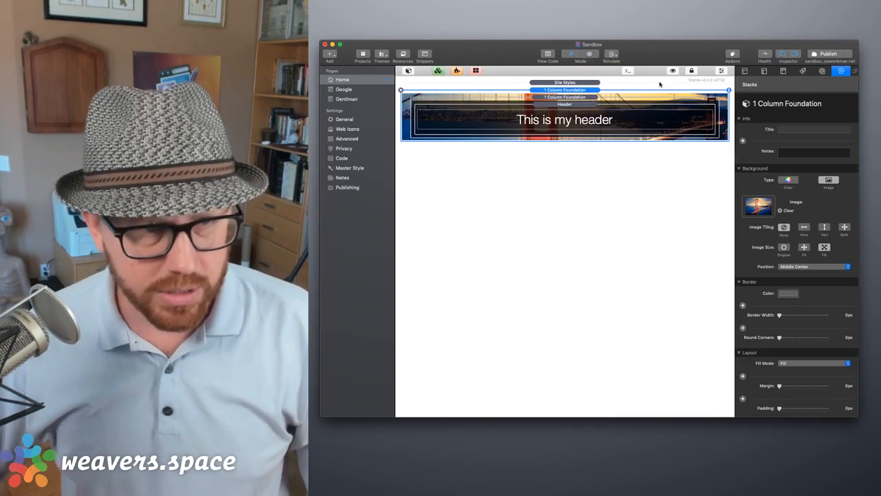
pyautogui.click(559, 98)
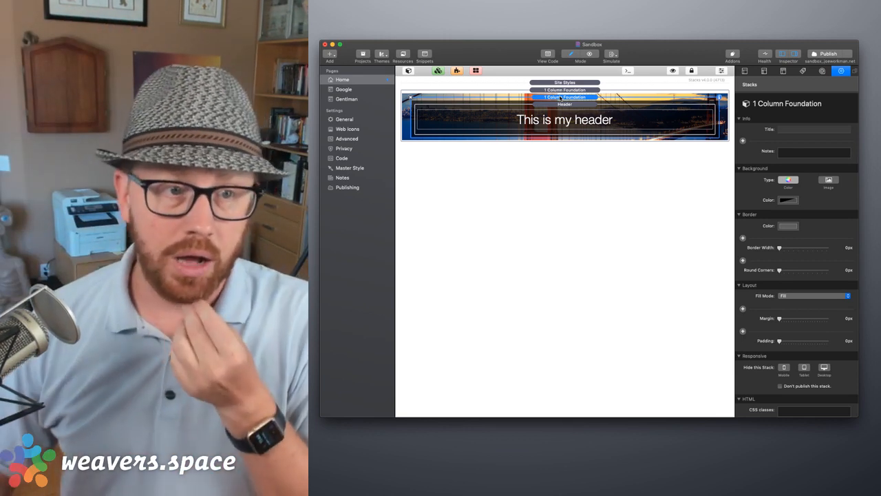
pyautogui.click(563, 90)
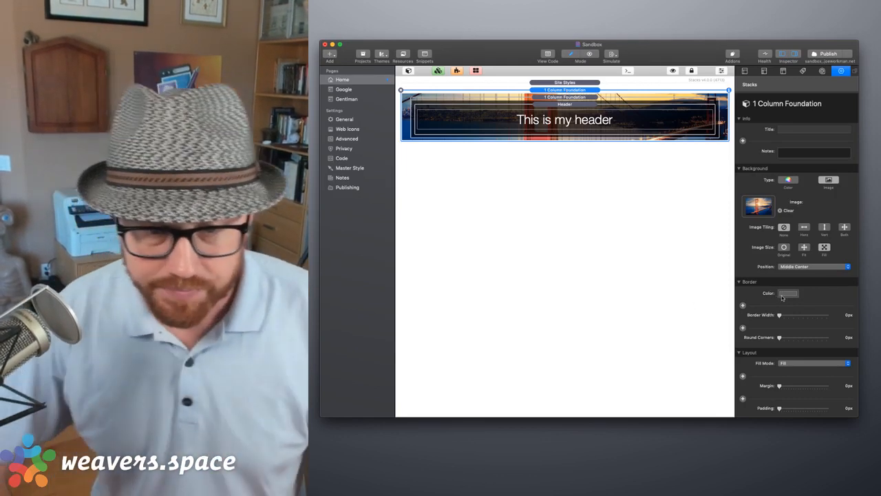
# Set the outer 1 Column Foundation stack's responsive padding to 10 rem top and bottom, and preview the page.
pyautogui.scroll(-5, 785, 317)
pyautogui.scroll(-6, 787, 320)
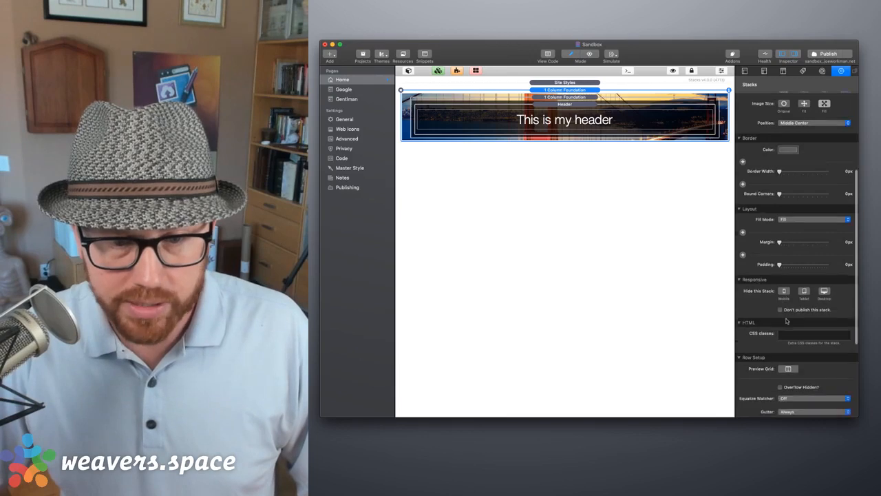
pyautogui.click(796, 342)
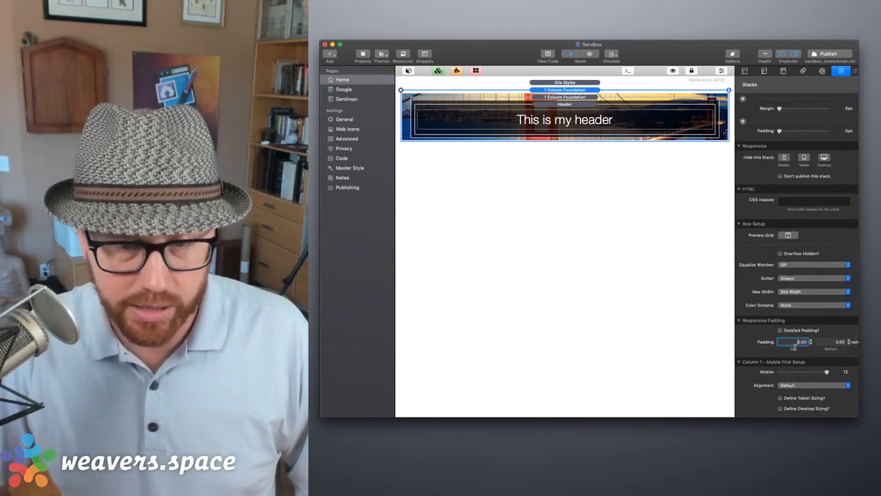
pyautogui.write('10')
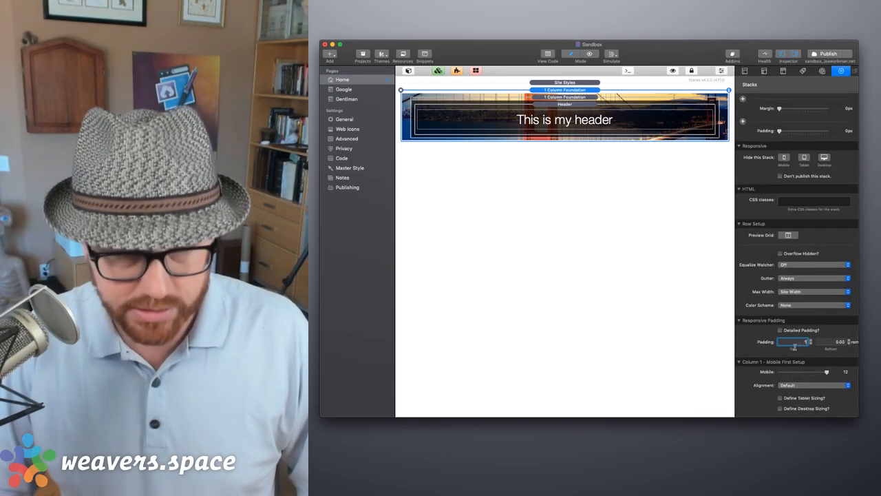
pyautogui.press('Tab')
pyautogui.write('10')
pyautogui.press('Tab')
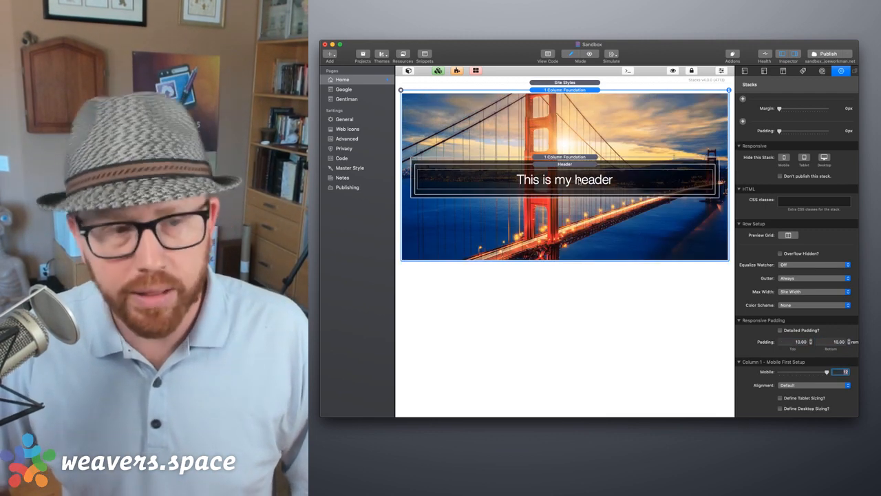
pyautogui.press('super+r')
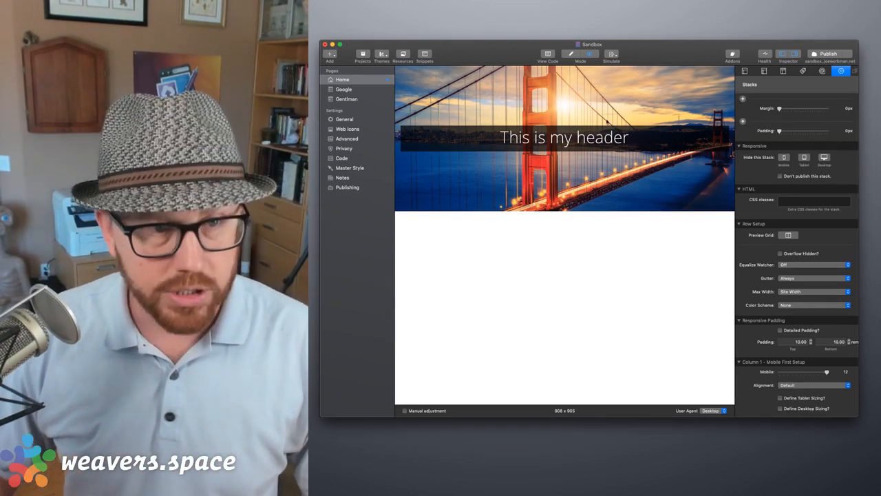
pyautogui.press('super+r')
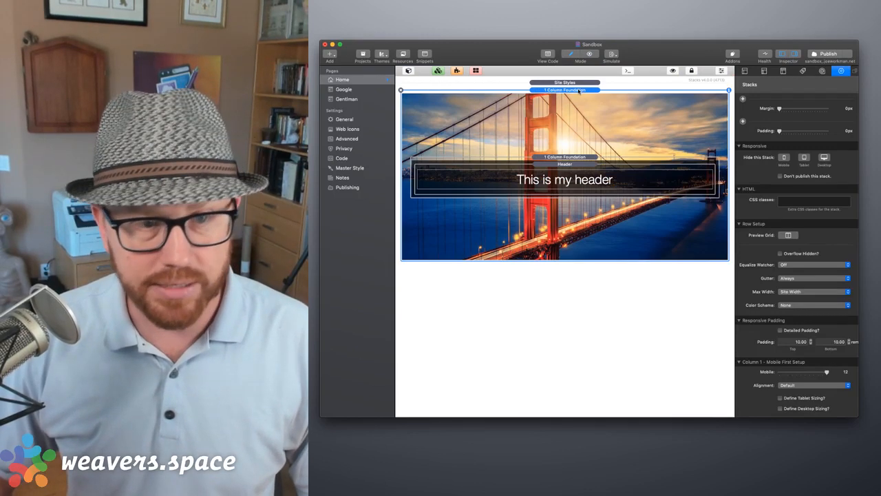
# Reset the outer 1 Column Foundation stack's top and bottom responsive padding to 0.
pyautogui.doubleClick(799, 342)
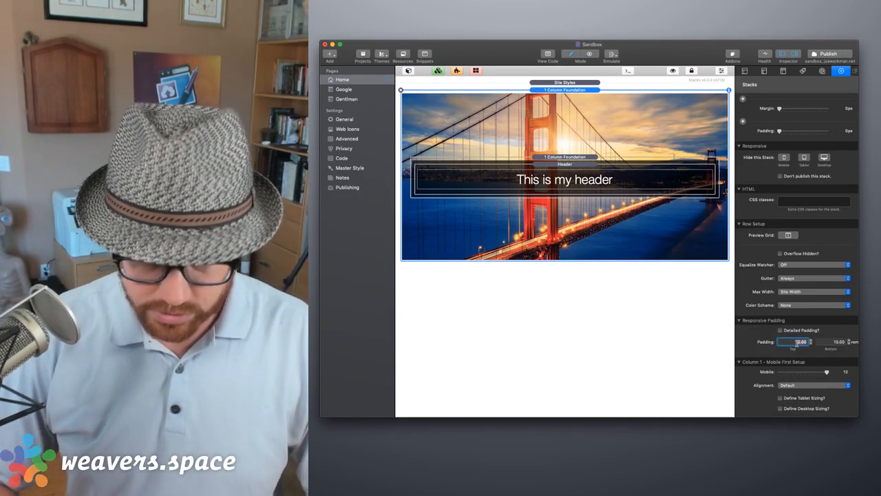
pyautogui.write('0')
pyautogui.press('Tab')
pyautogui.write('0')
pyautogui.press('Tab')
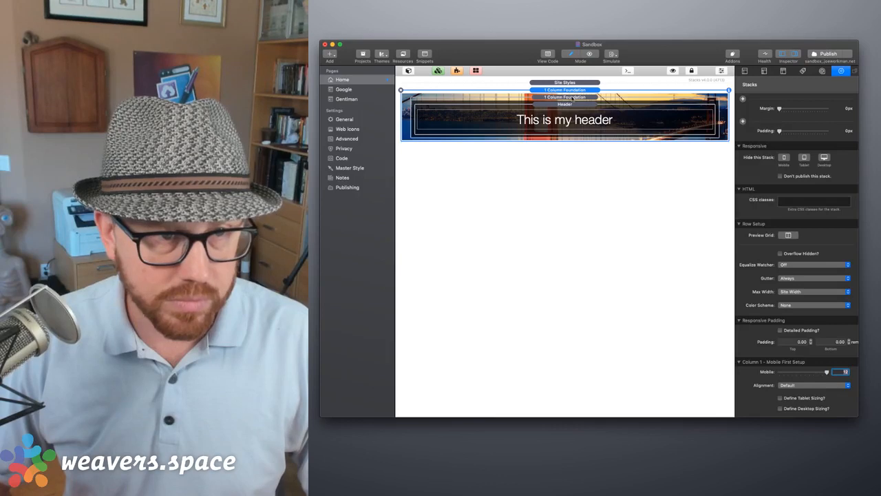
# Give the inner 1 Column Foundation stack 10 rem of top and bottom responsive padding and preview the page.
pyautogui.click(572, 98)
pyautogui.doubleClick(795, 341)
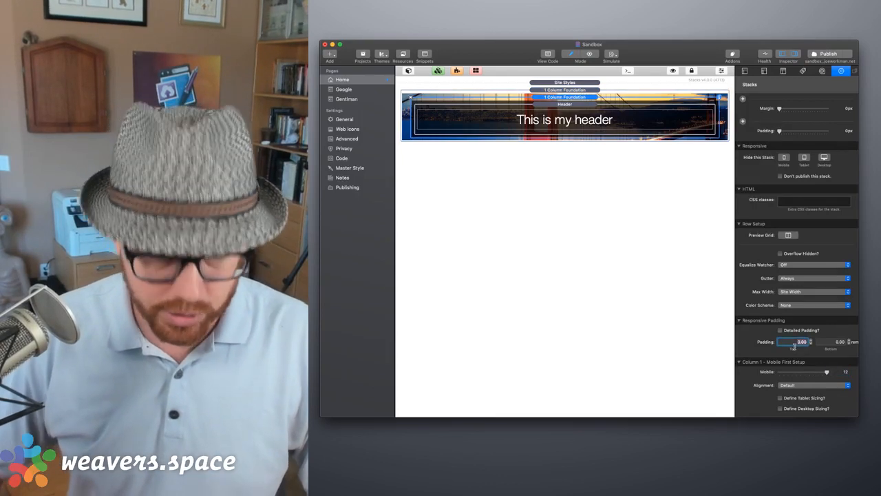
pyautogui.write('10')
pyautogui.press('Tab')
pyautogui.write('10')
pyautogui.press('Tab')
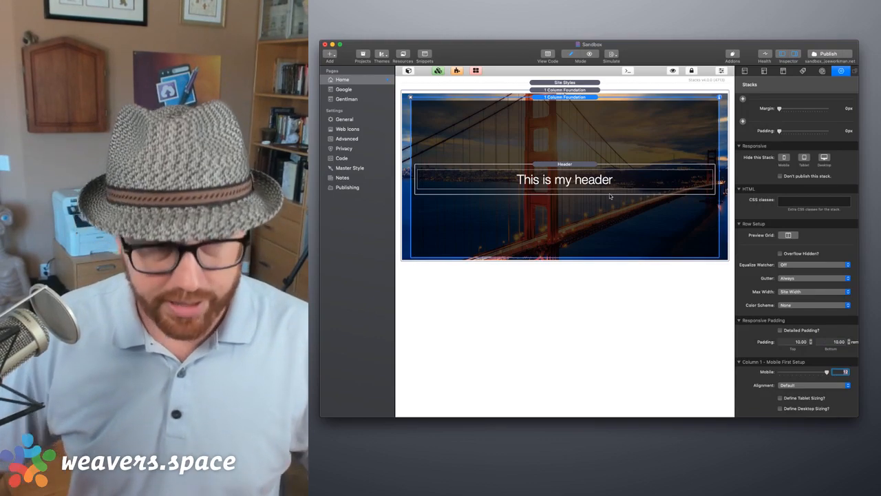
pyautogui.press('super+r')
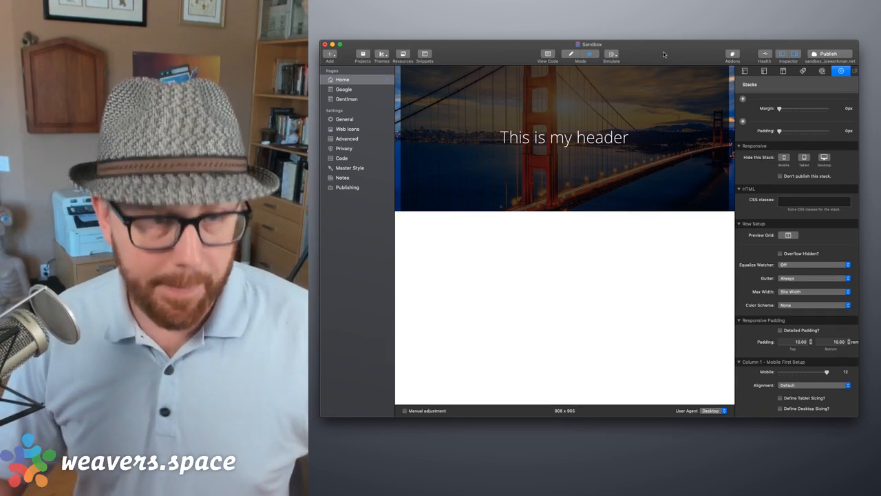
pyautogui.press('super+r')
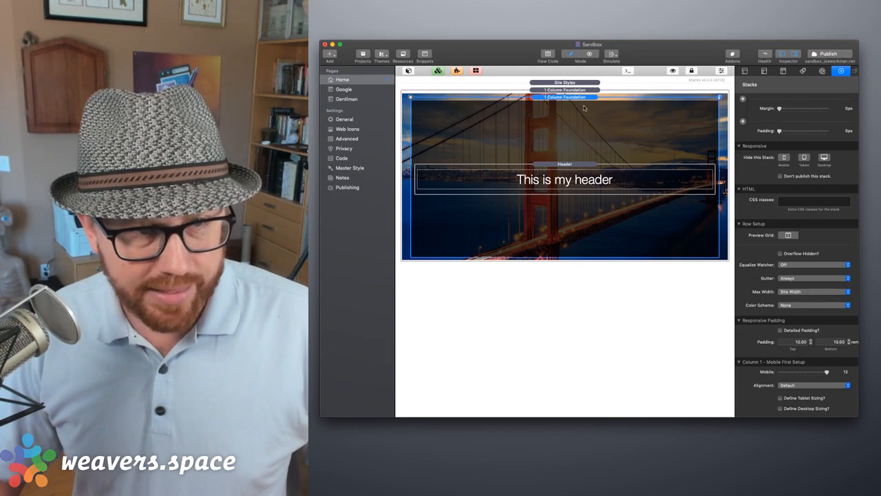
# Set the inner 1 Column Foundation stack's gutter to Never and its max width to Full Width.
pyautogui.scroll(-2, 799, 276)
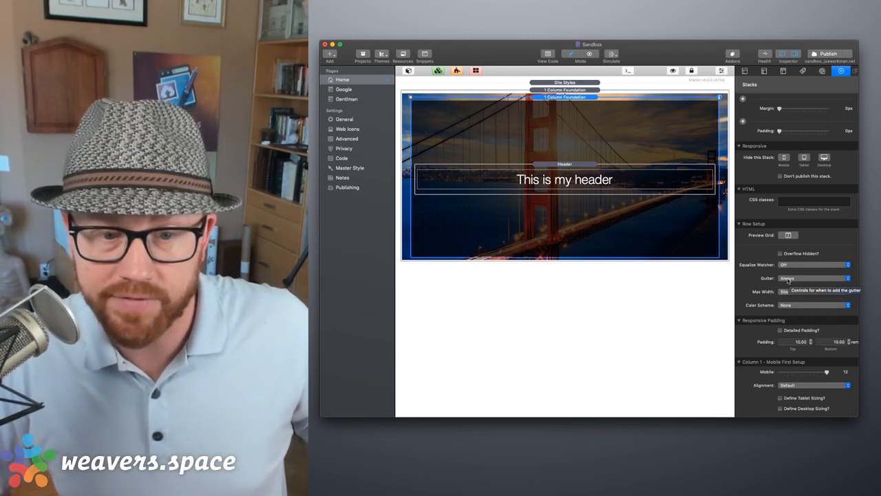
pyautogui.click(789, 279)
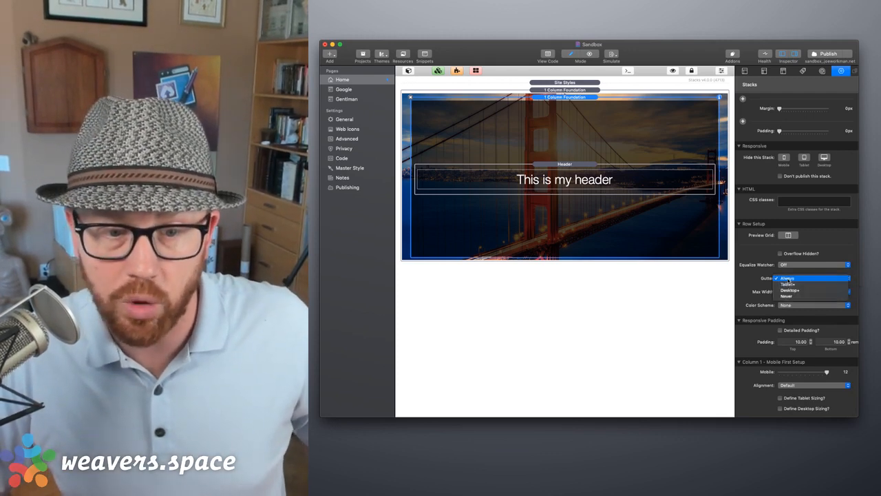
pyautogui.click(790, 297)
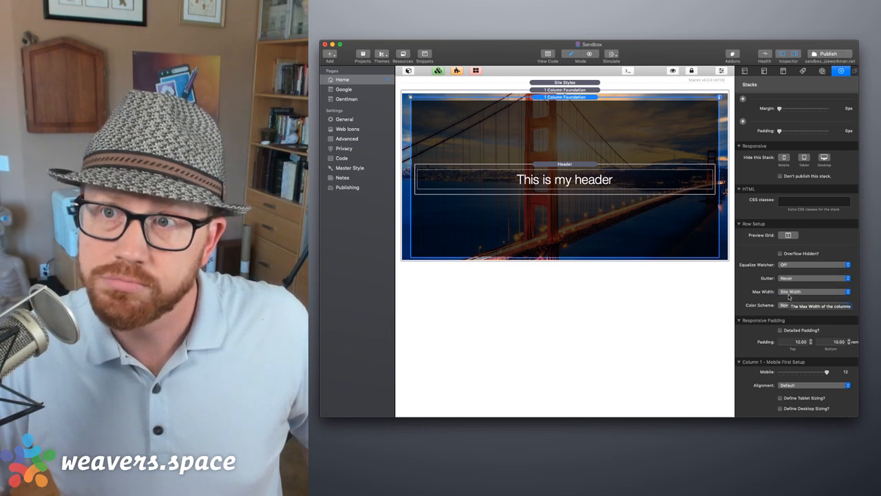
pyautogui.click(788, 292)
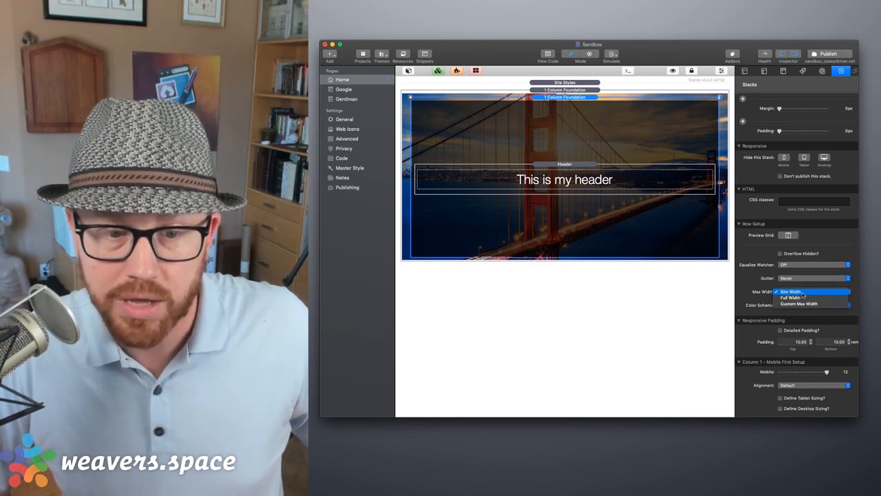
pyautogui.click(801, 292)
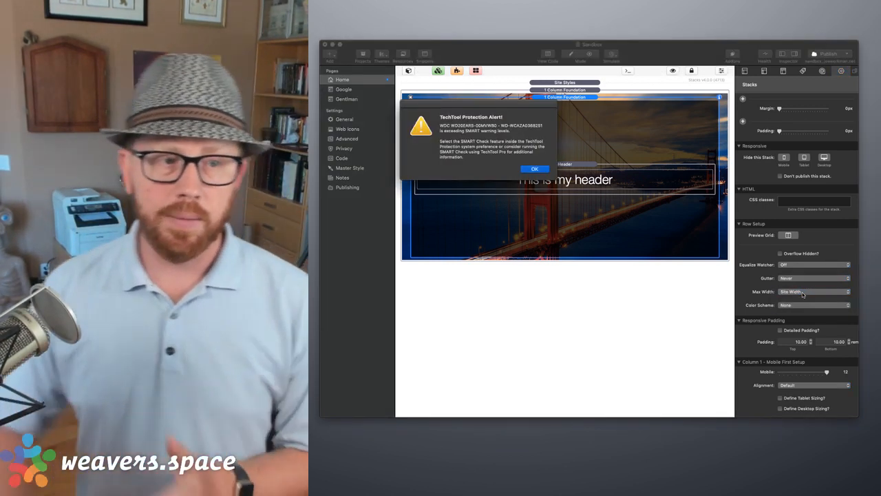
pyautogui.click(535, 169)
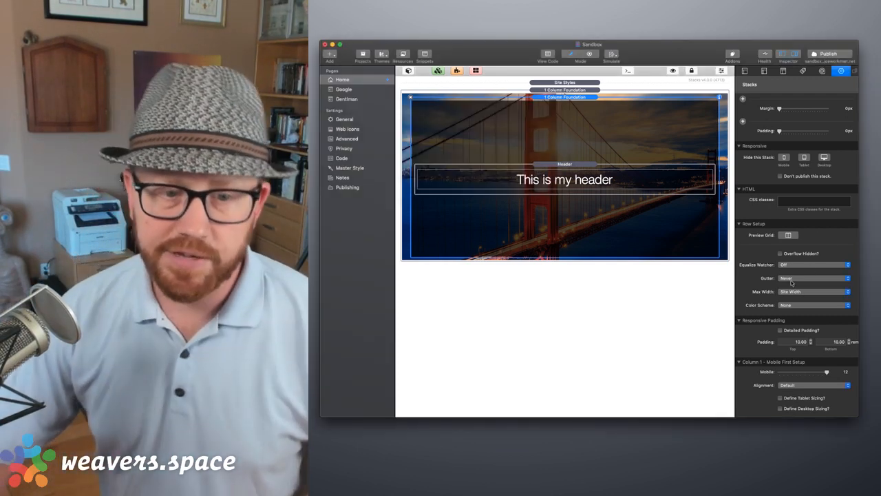
pyautogui.click(792, 292)
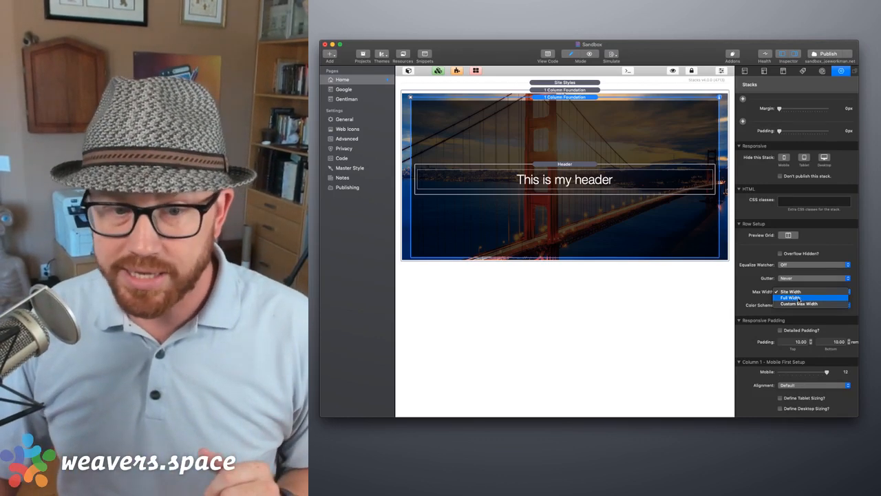
pyautogui.click(798, 297)
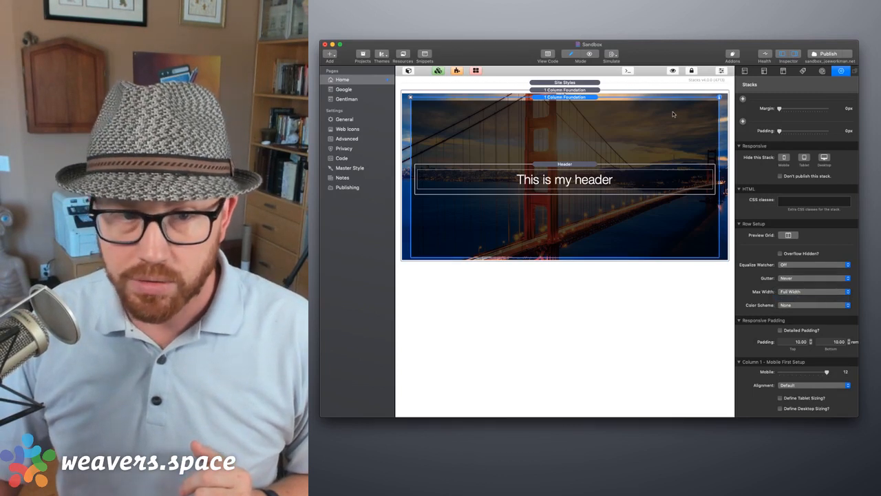
# Set the outer 1 Column Foundation stack's gutter to Never and its max width to Full Width.
pyautogui.click(646, 92)
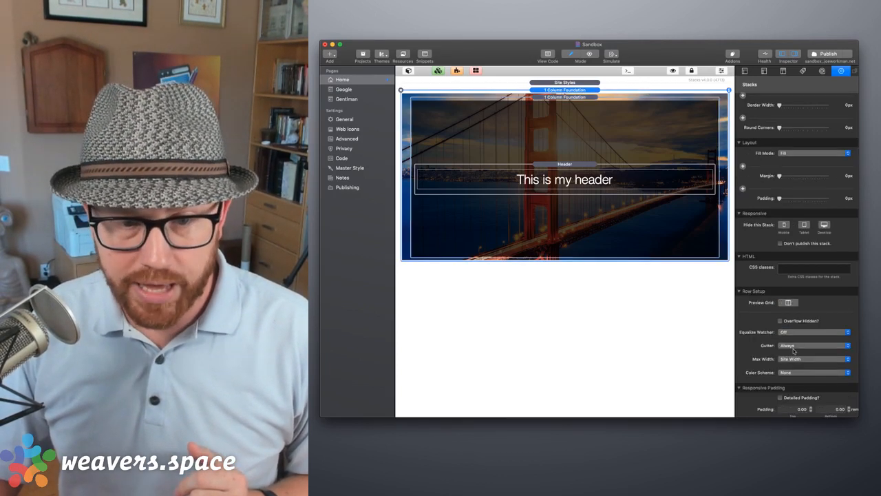
pyautogui.click(793, 347)
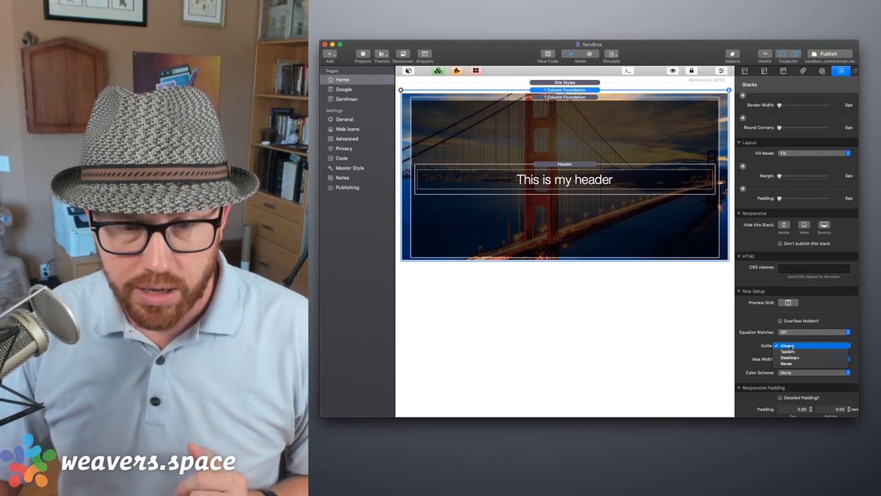
pyautogui.click(791, 364)
pyautogui.click(792, 359)
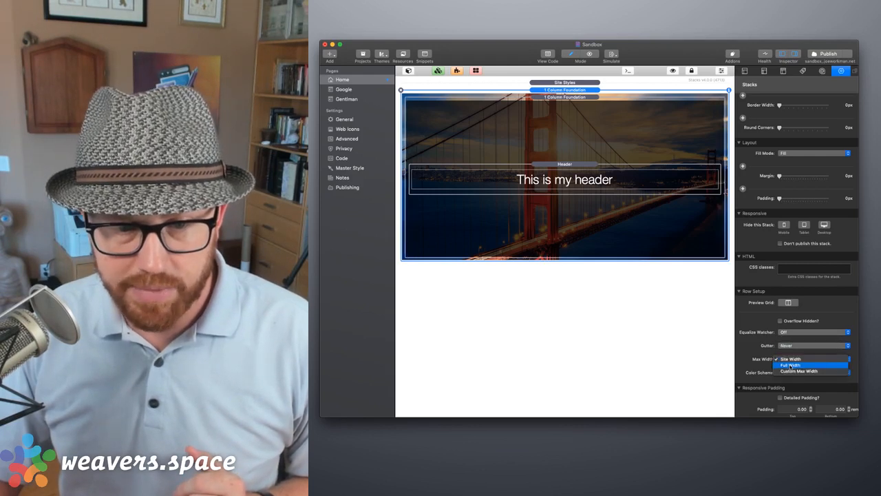
pyautogui.click(789, 365)
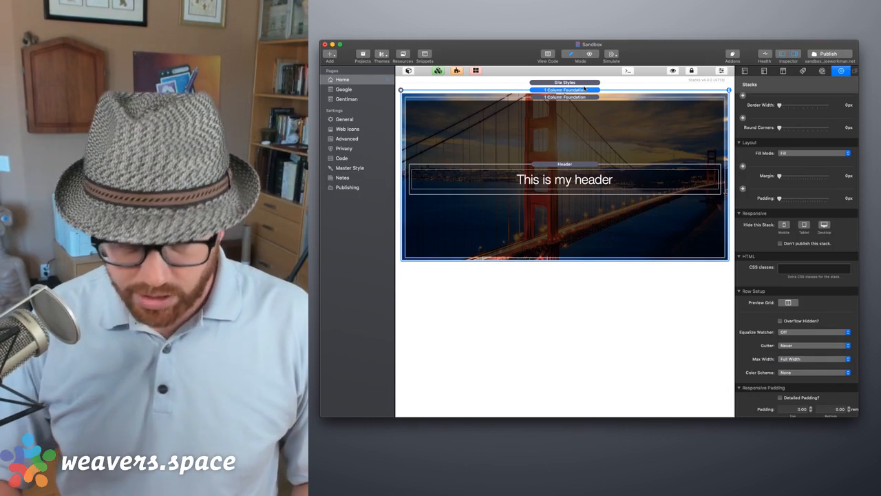
# Preview the page, check the banner in the web browser at wide and narrow window widths, and return to editing the page.
pyautogui.press('super+r')
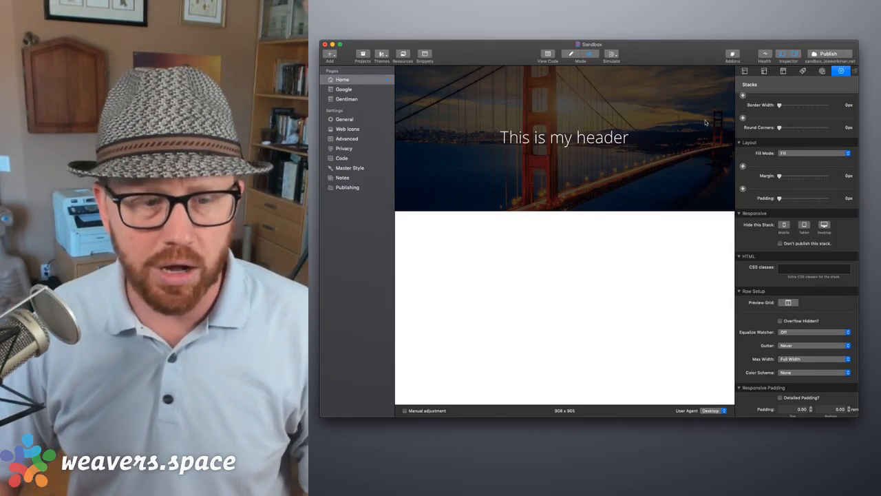
pyautogui.click(479, 482)
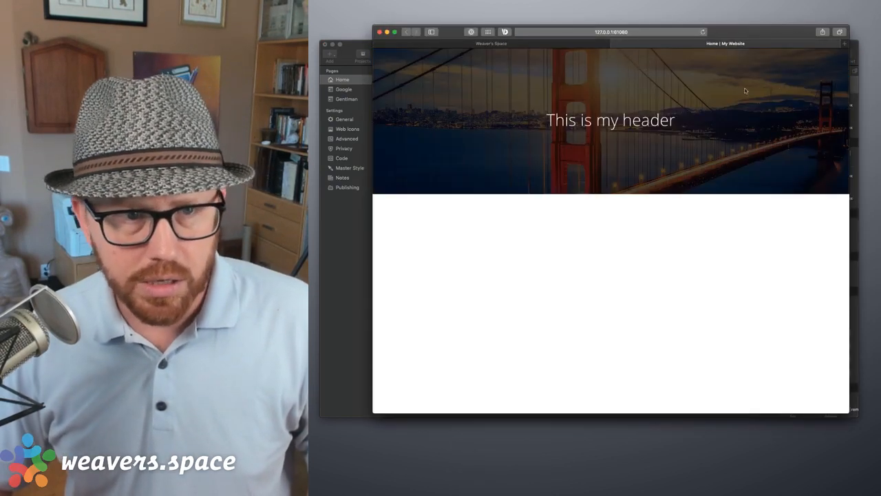
pyautogui.moveTo(733, 32); pyautogui.dragTo(744, 29)
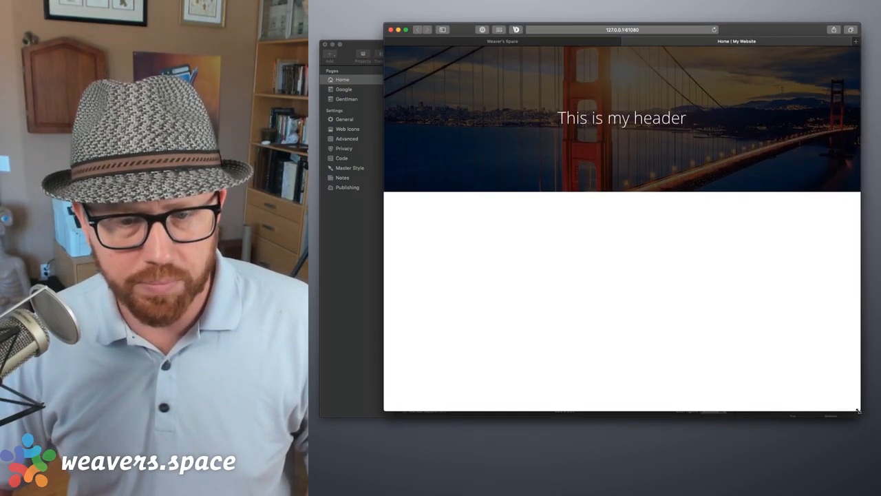
pyautogui.moveTo(858, 412); pyautogui.dragTo(819, 424)
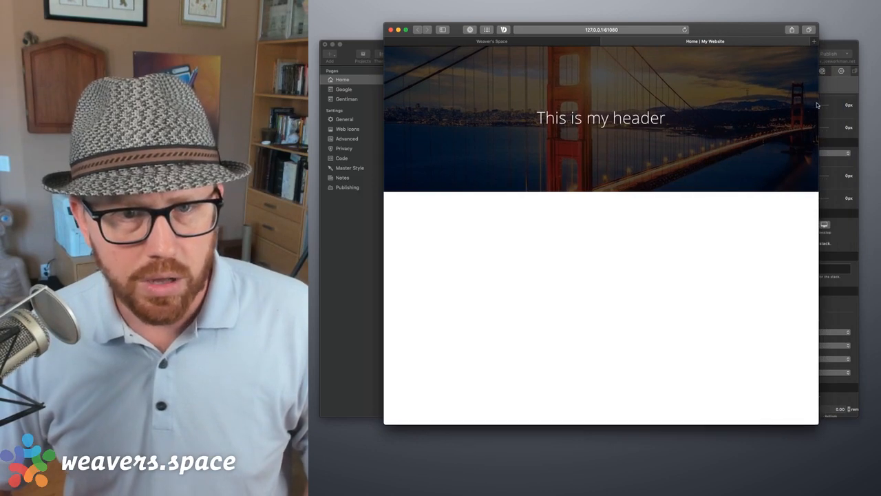
pyautogui.moveTo(818, 108); pyautogui.dragTo(546, 133)
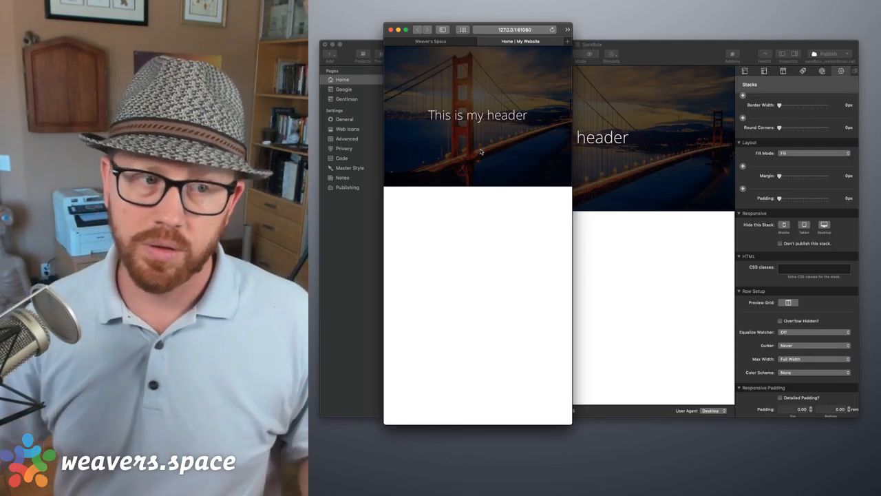
pyautogui.moveTo(572, 241); pyautogui.dragTo(572, 180)
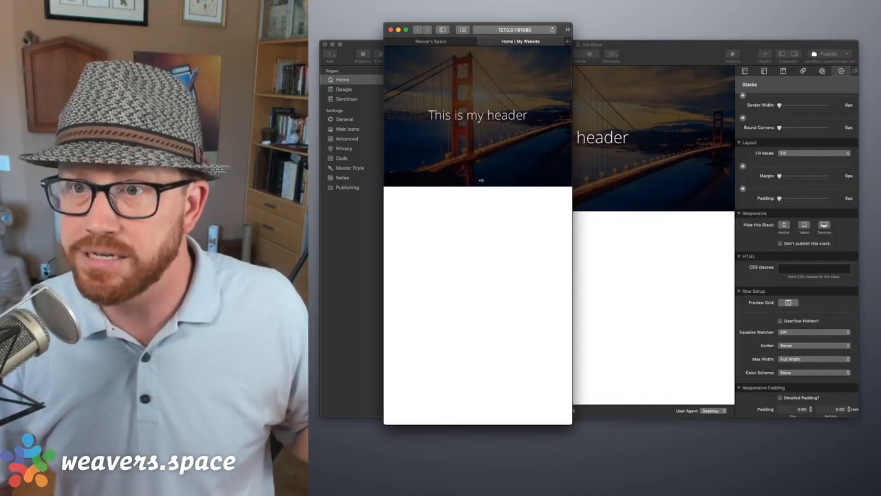
pyautogui.moveTo(481, 180)
pyautogui.mouseDown()
pyautogui.moveTo(806, 165)
pyautogui.moveTo(851, 147)
pyautogui.moveTo(573, 172)
pyautogui.moveTo(775, 165)
pyautogui.moveTo(471, 184)
pyautogui.mouseUp()
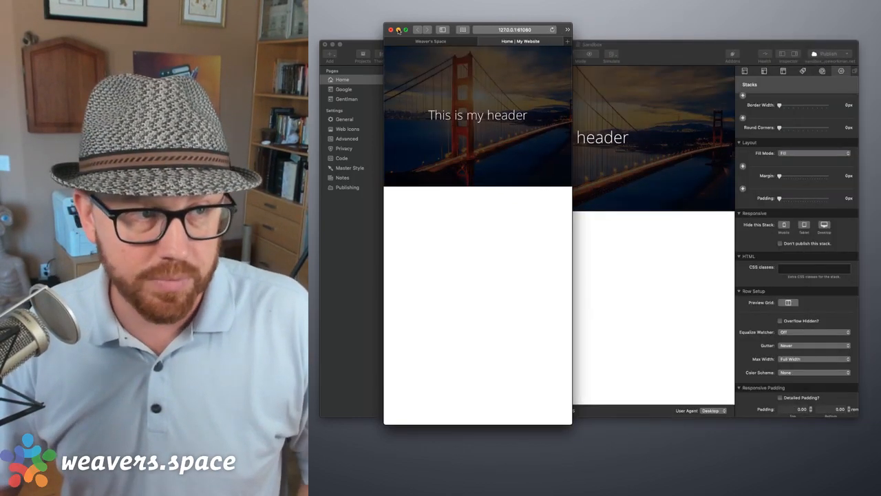
pyautogui.click(580, 165)
pyautogui.click(585, 166)
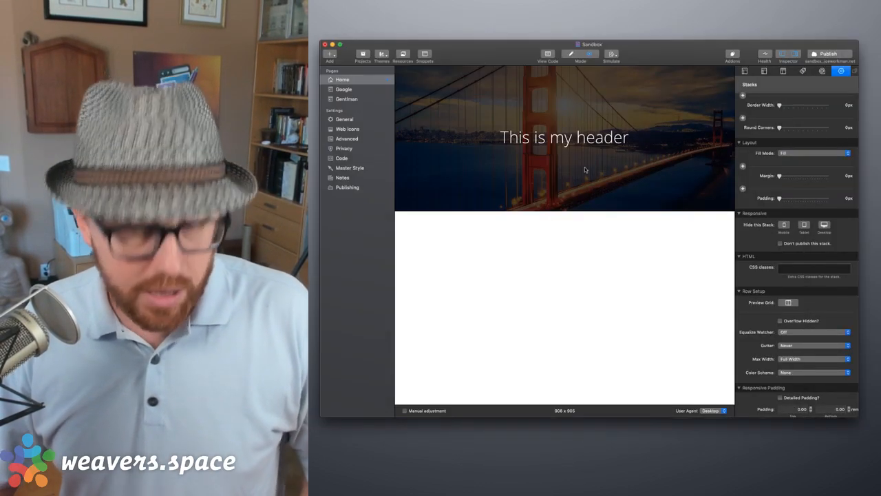
pyautogui.press('super+r')
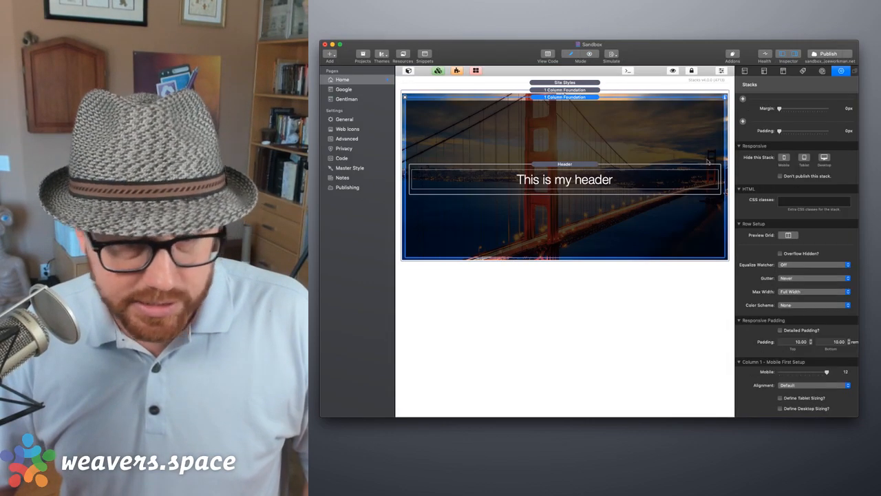
# Enable detailed responsive padding for the inner 1 Column Foundation stack.
pyautogui.scroll(-5, 799, 317)
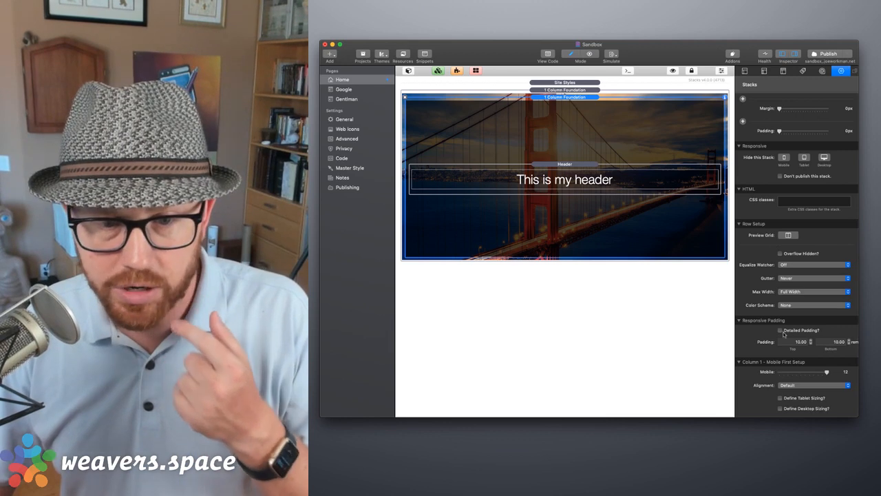
pyautogui.click(780, 330)
pyautogui.scroll(-6, 806, 316)
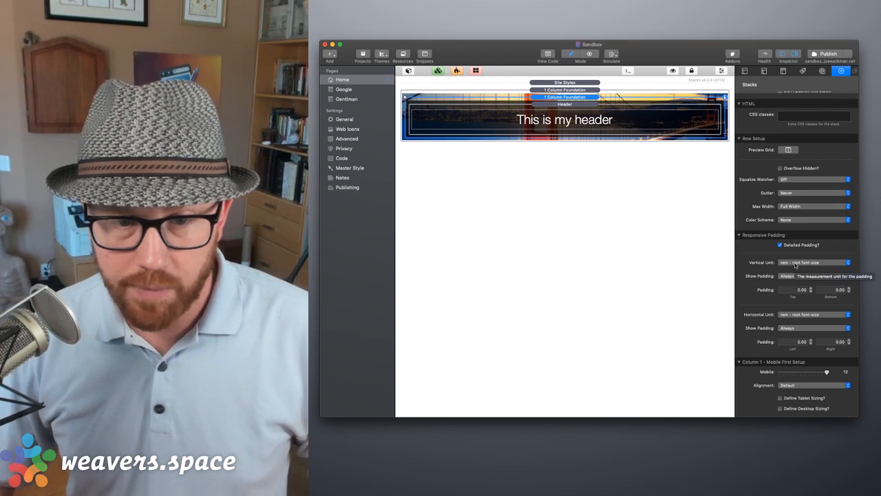
# Set the inner 1 Column Foundation stack's vertical padding unit to percentage, with 25 top and 25 bottom padding.
pyautogui.click(796, 264)
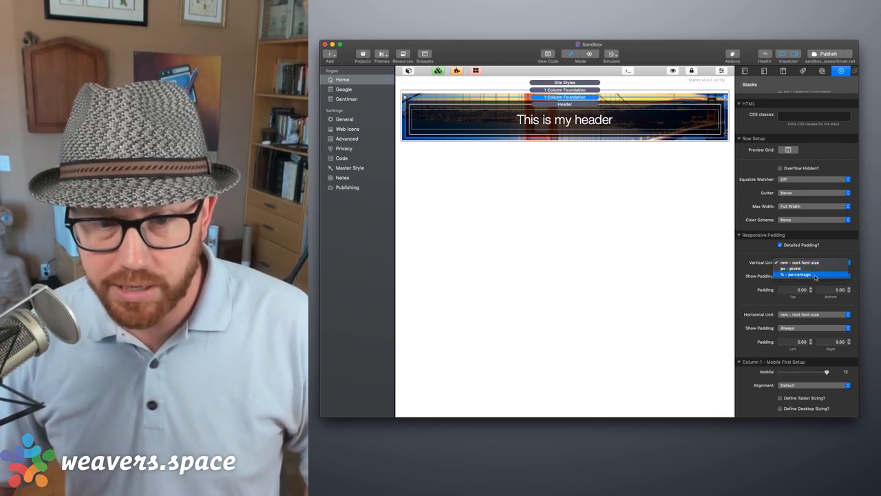
pyautogui.click(815, 274)
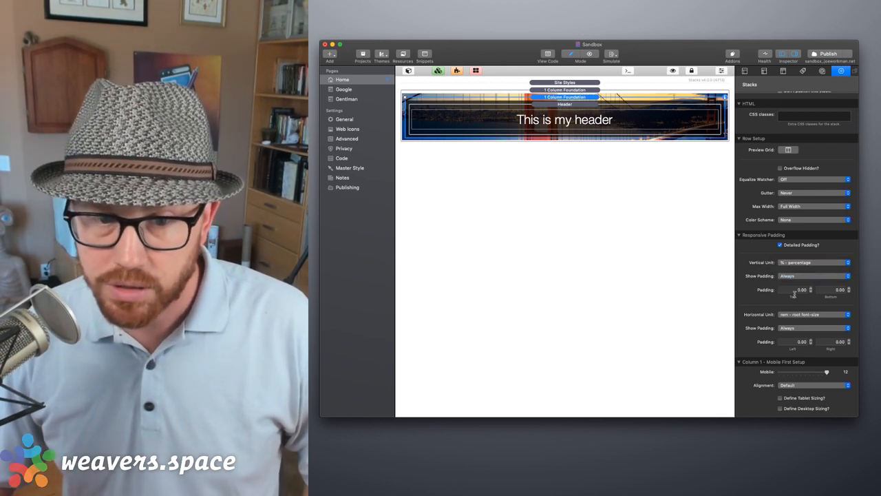
pyautogui.click(796, 291)
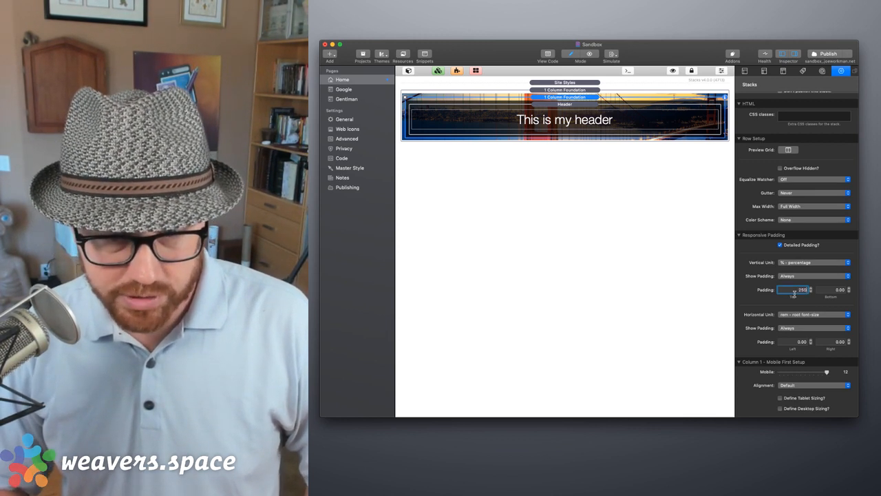
pyautogui.press('Tab')
pyautogui.press('Tab')
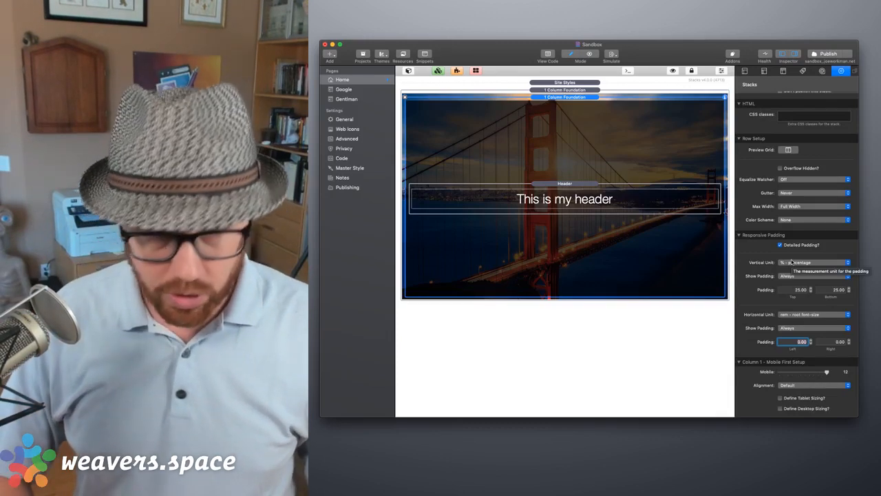
# Preview the page in the web browser, check the banner's proportional padding at several window widths, and return to the page editor.
pyautogui.press('super+shift+r')
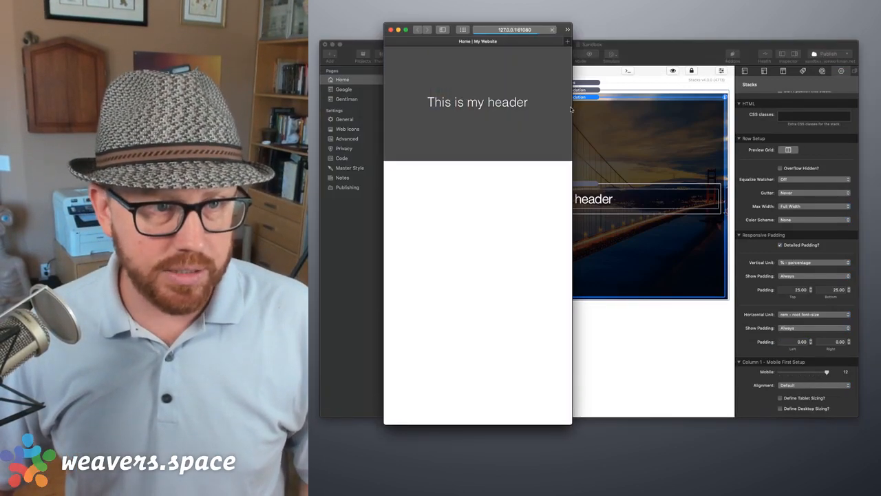
pyautogui.moveTo(572, 114); pyautogui.dragTo(635, 152)
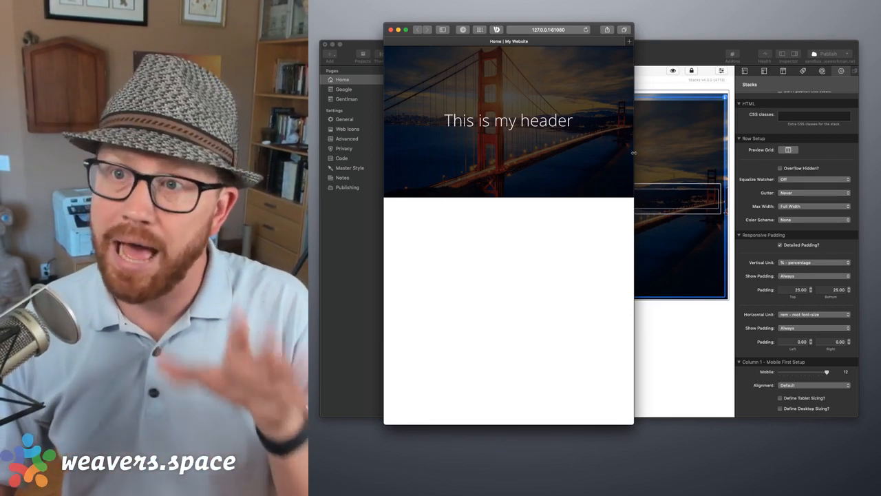
pyautogui.moveTo(633, 152); pyautogui.dragTo(778, 146)
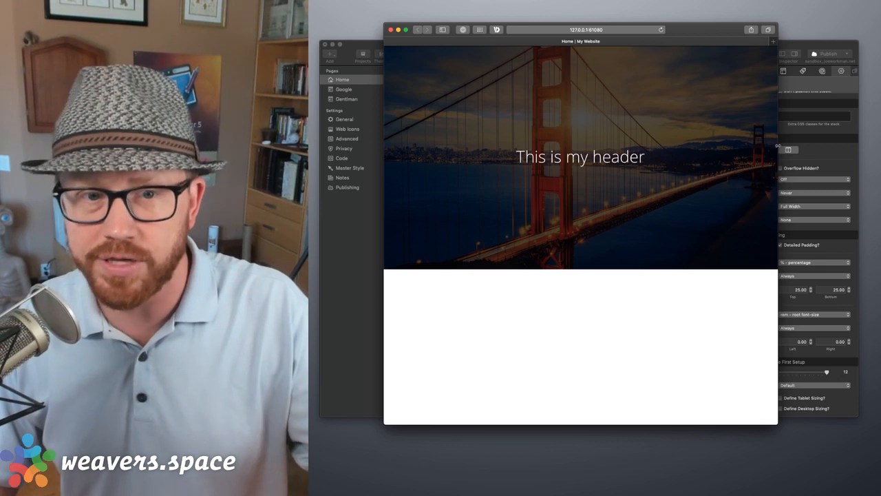
pyautogui.moveTo(778, 145); pyautogui.dragTo(740, 160)
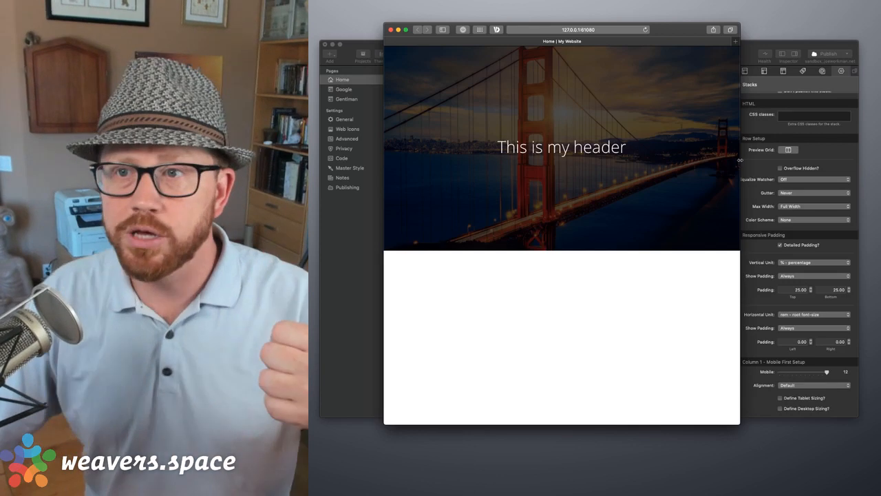
pyautogui.click(391, 29)
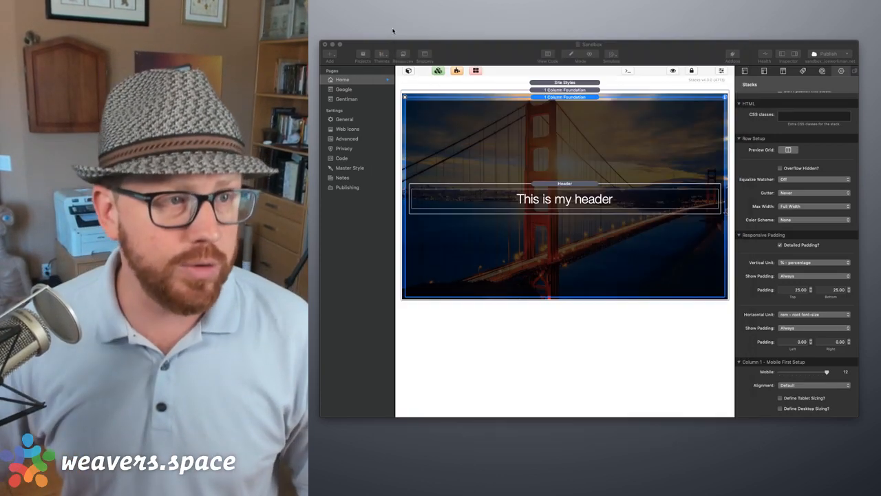
pyautogui.click(681, 56)
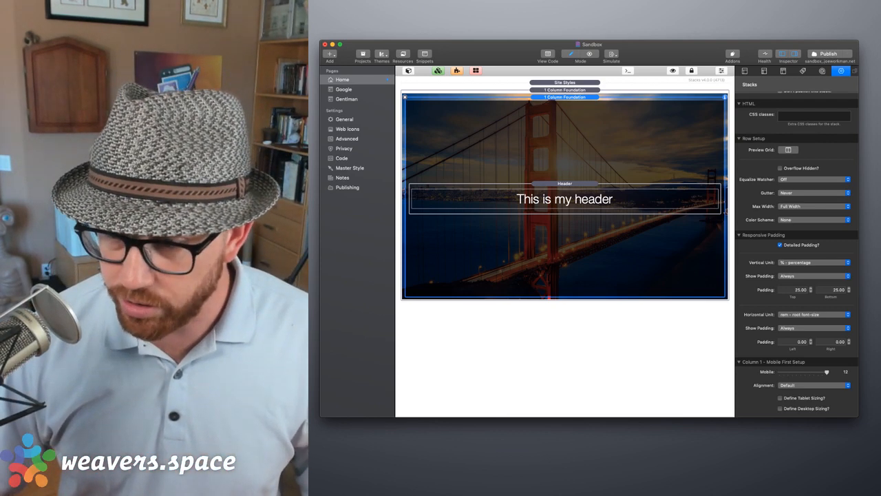
pyautogui.press('super+Tab')
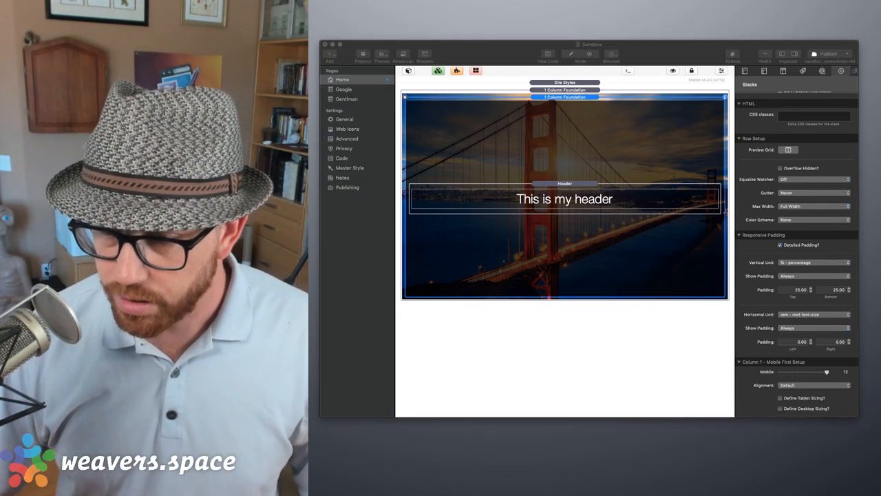